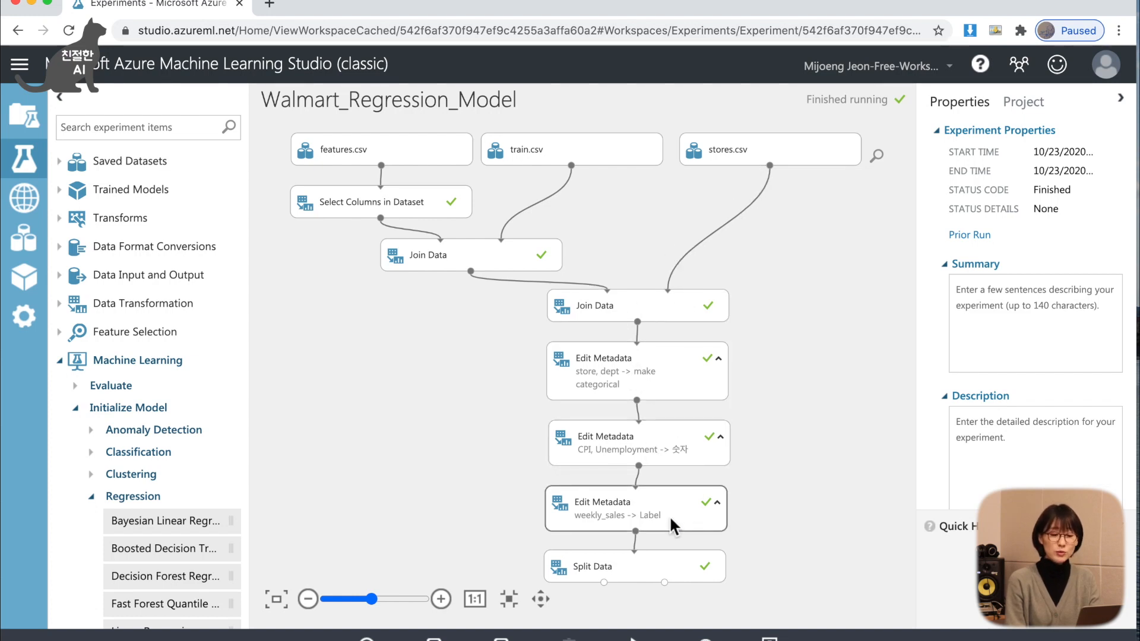
Review the Split Data module's settings and bring the free canvas area beneath it into view.
click(646, 565)
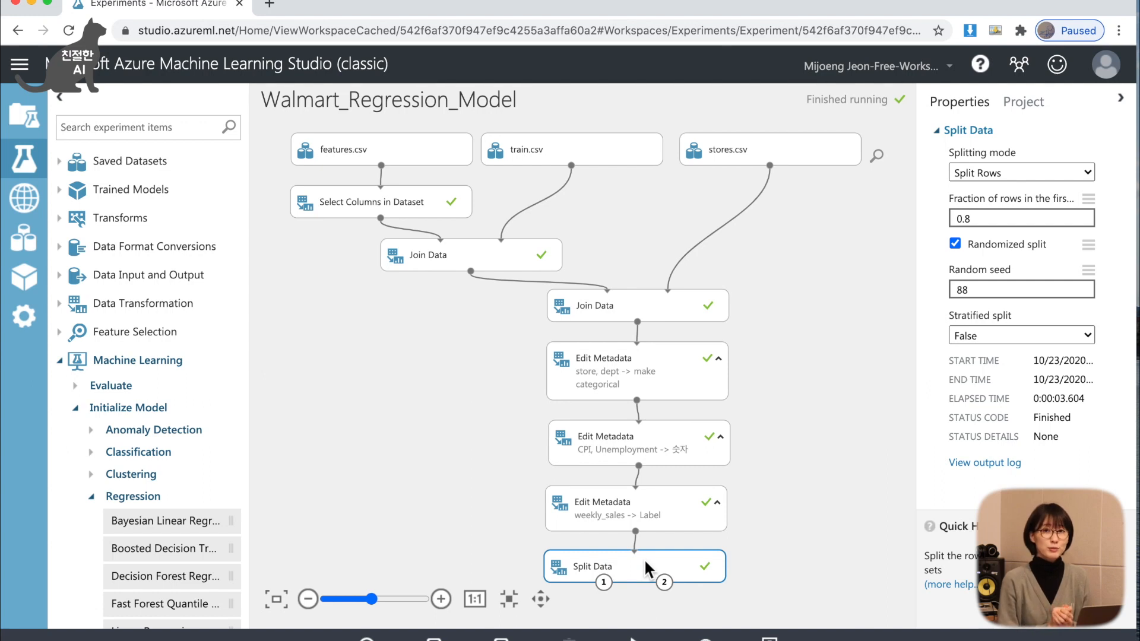
scroll(764, 529, down, 1)
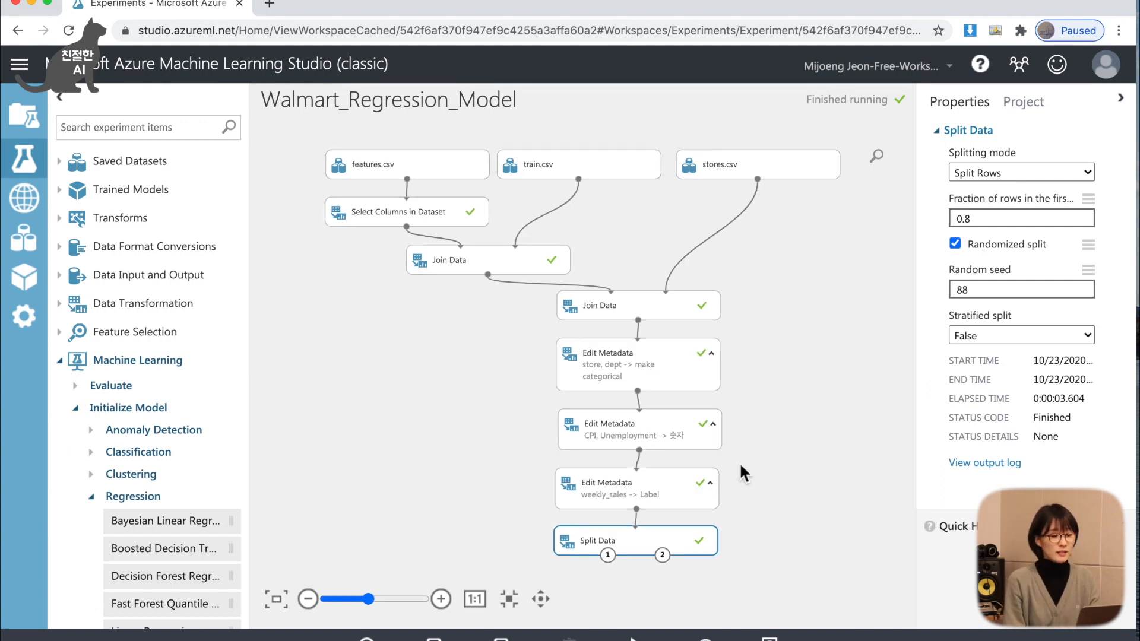
drag(766, 487, 762, 395)
drag(761, 440, 763, 341)
drag(705, 423, 693, 504)
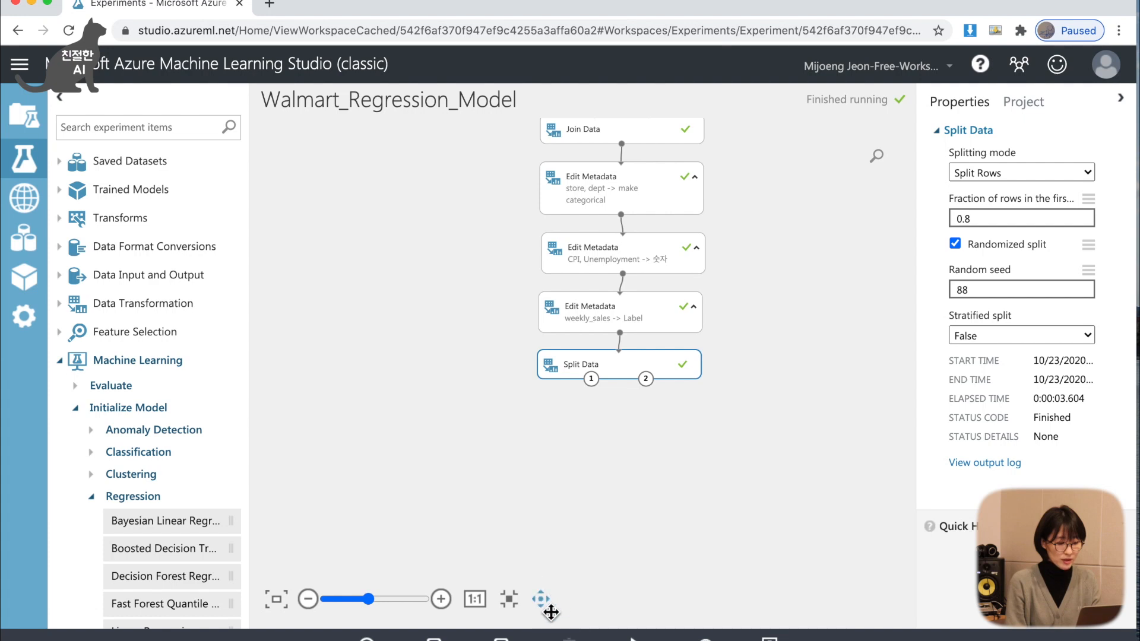
drag(579, 509, 525, 464)
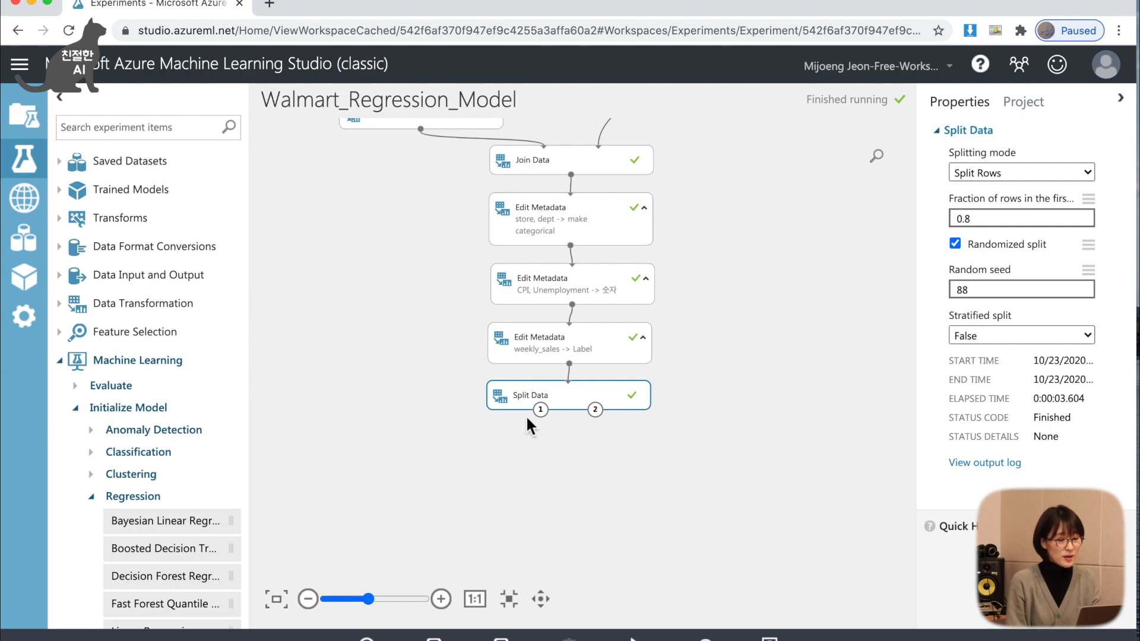
click(442, 596)
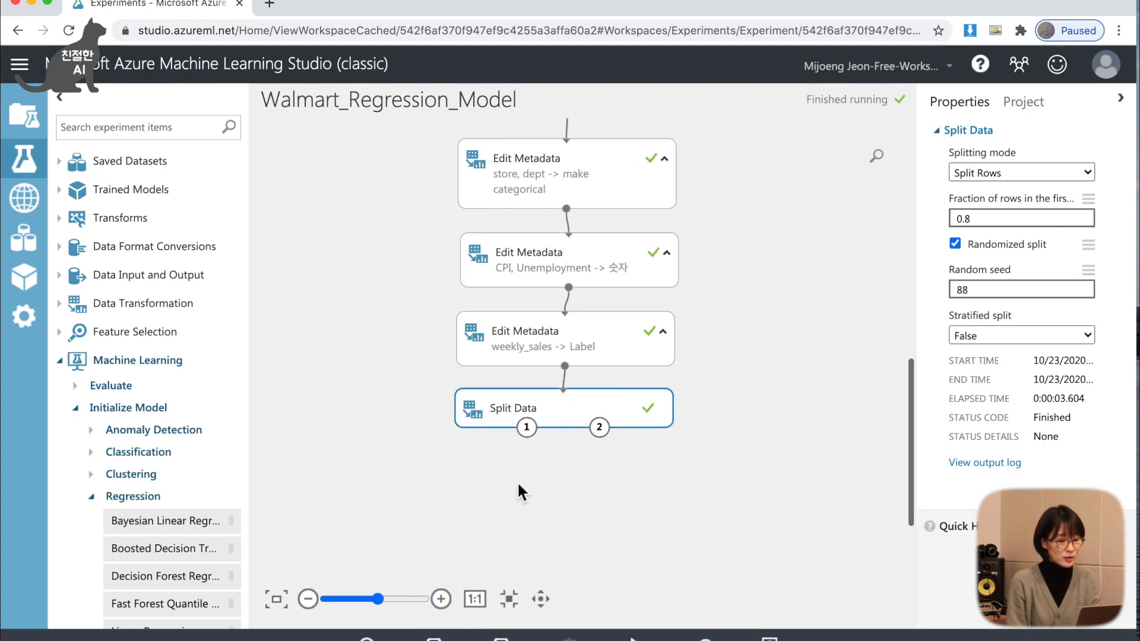
drag(499, 502, 552, 443)
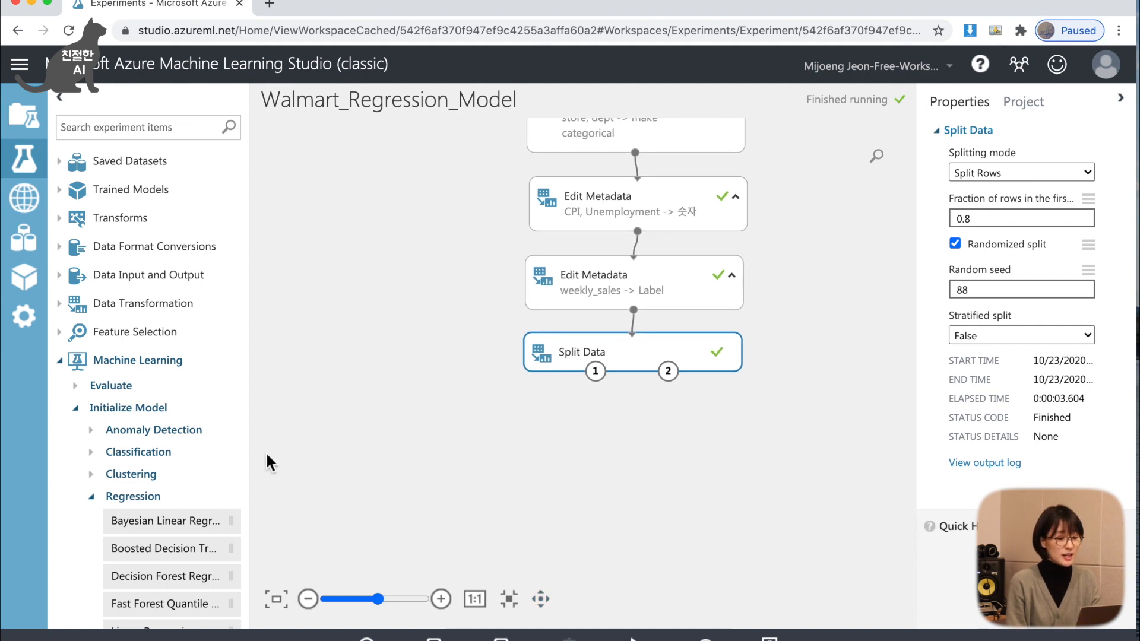
Add a Linear Regression module from the Machine Learning Initialize Model group to the canvas, below and left of Split Data.
click(130, 363)
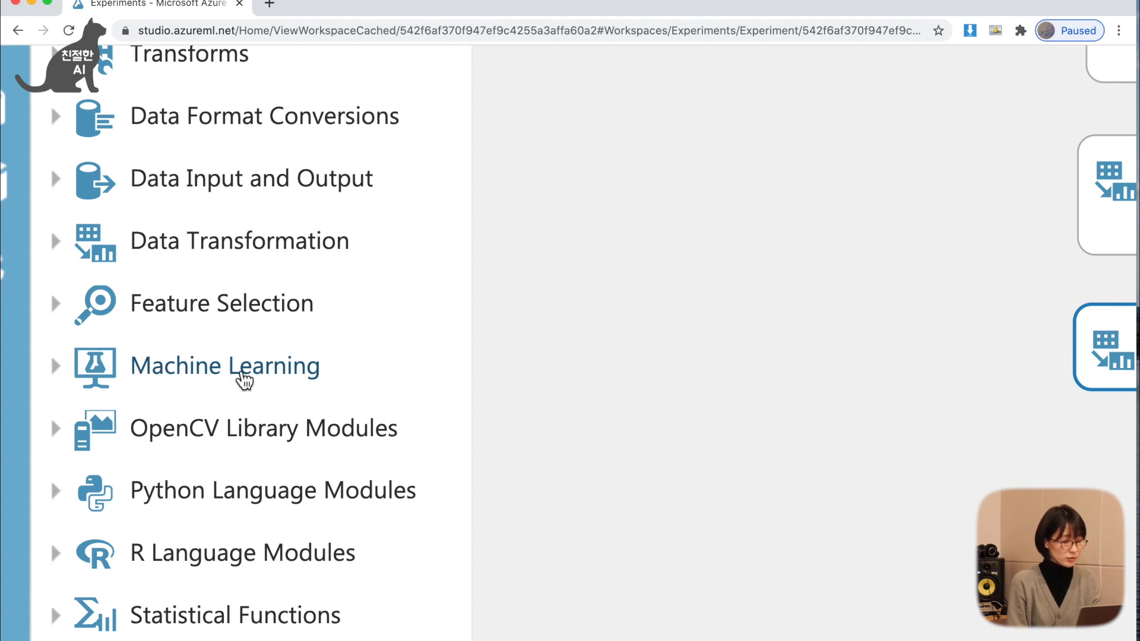
click(243, 380)
scroll(266, 396, down, 1)
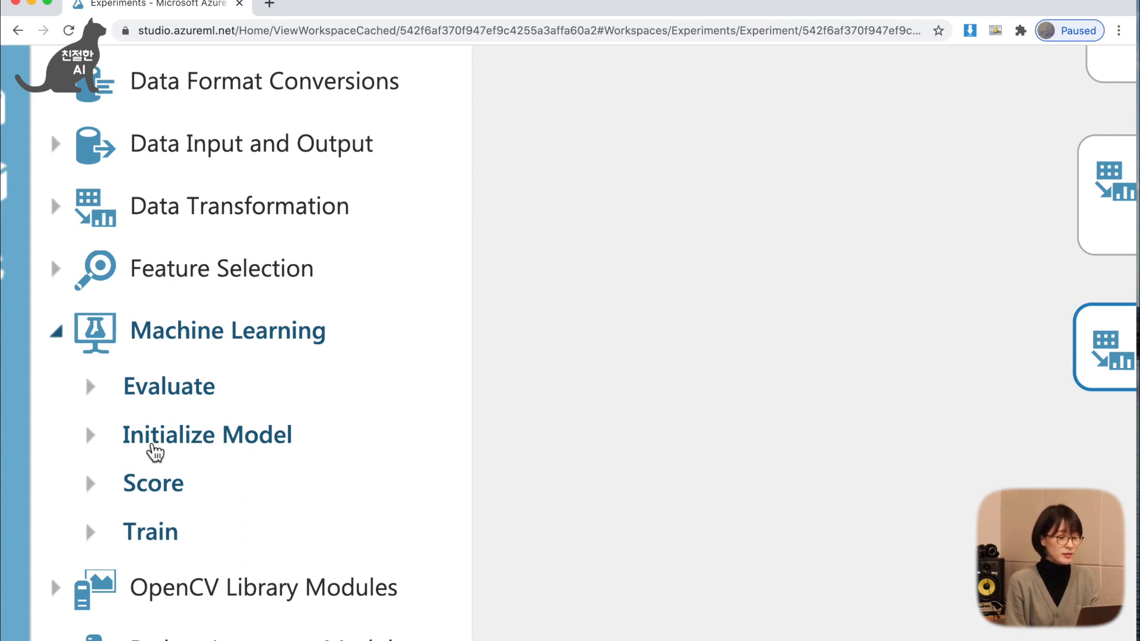
click(204, 447)
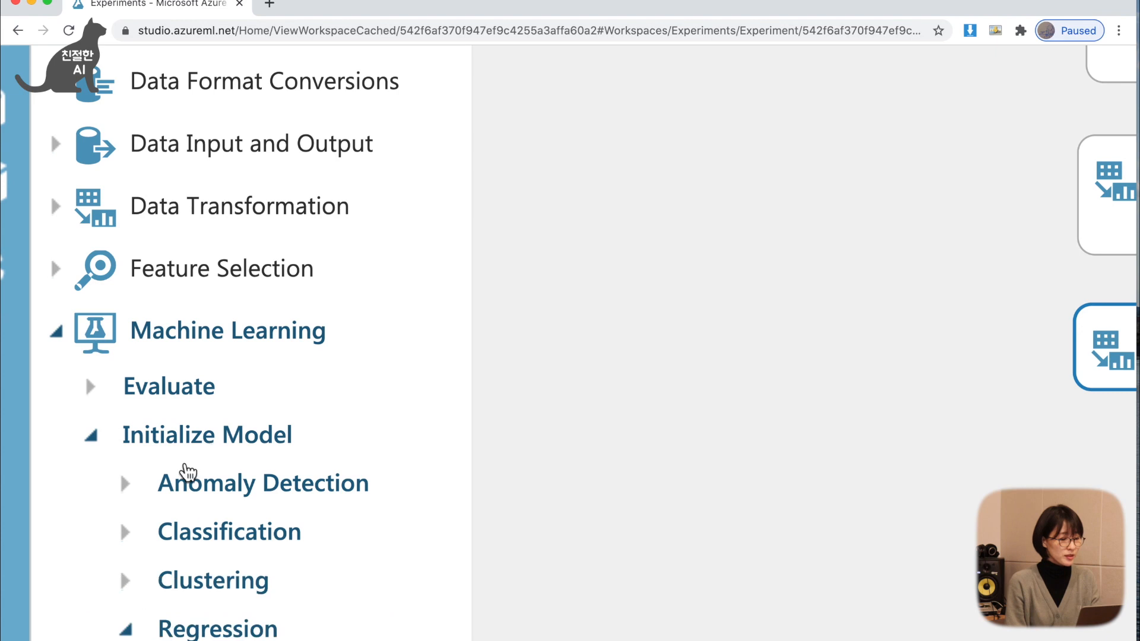
scroll(187, 472, down, 5)
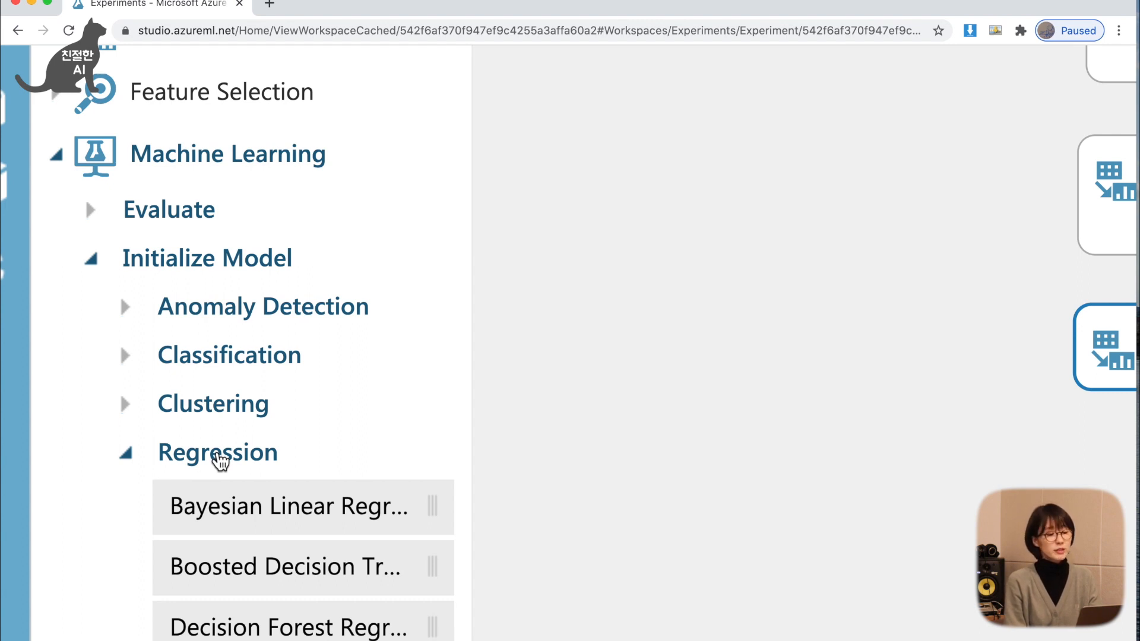
scroll(208, 456, down, 1)
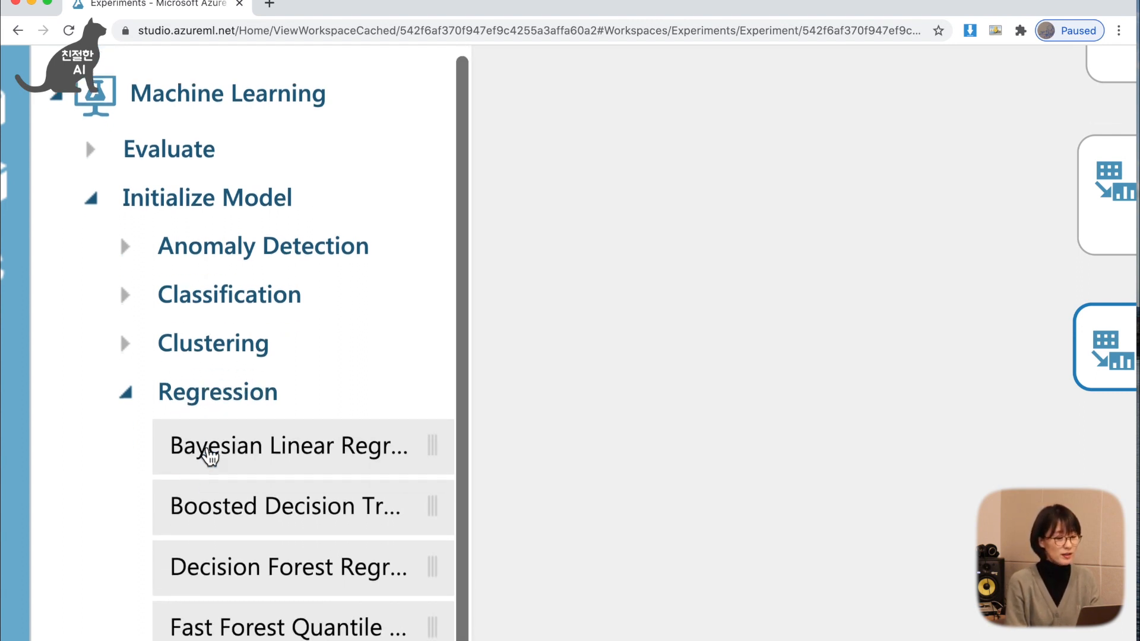
scroll(209, 456, down, 5)
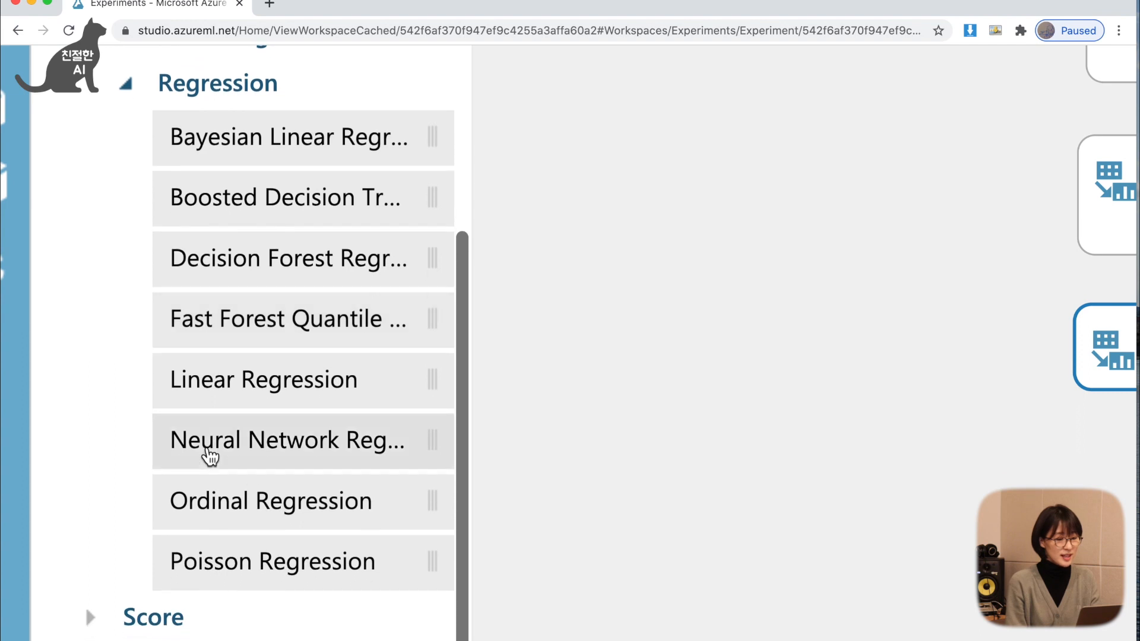
drag(473, 395, 550, 396)
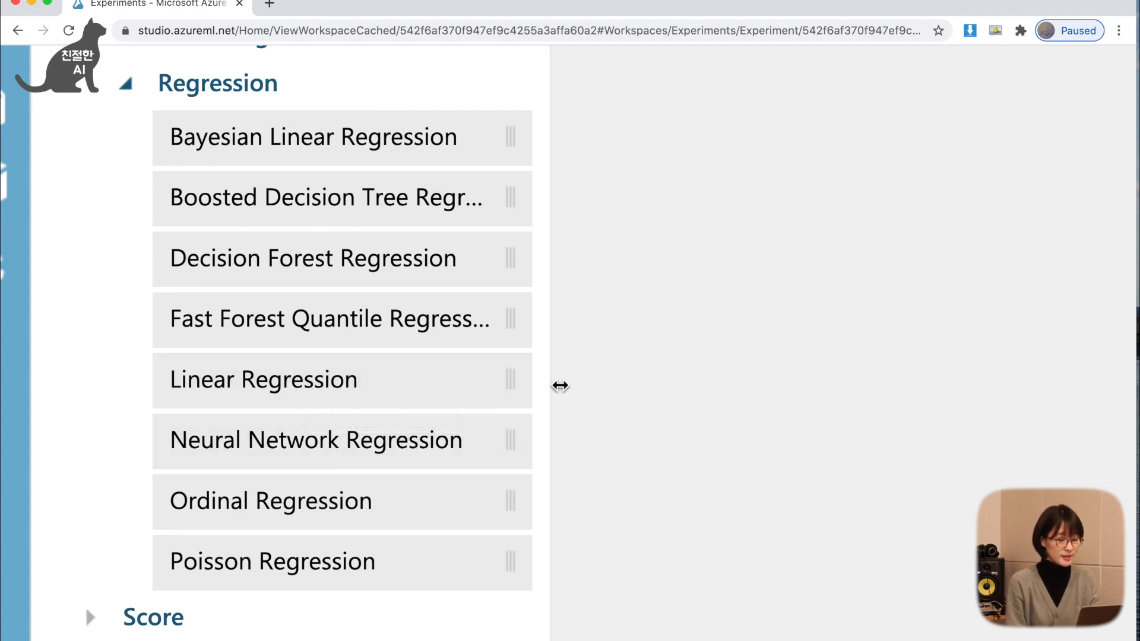
drag(560, 386, 526, 387)
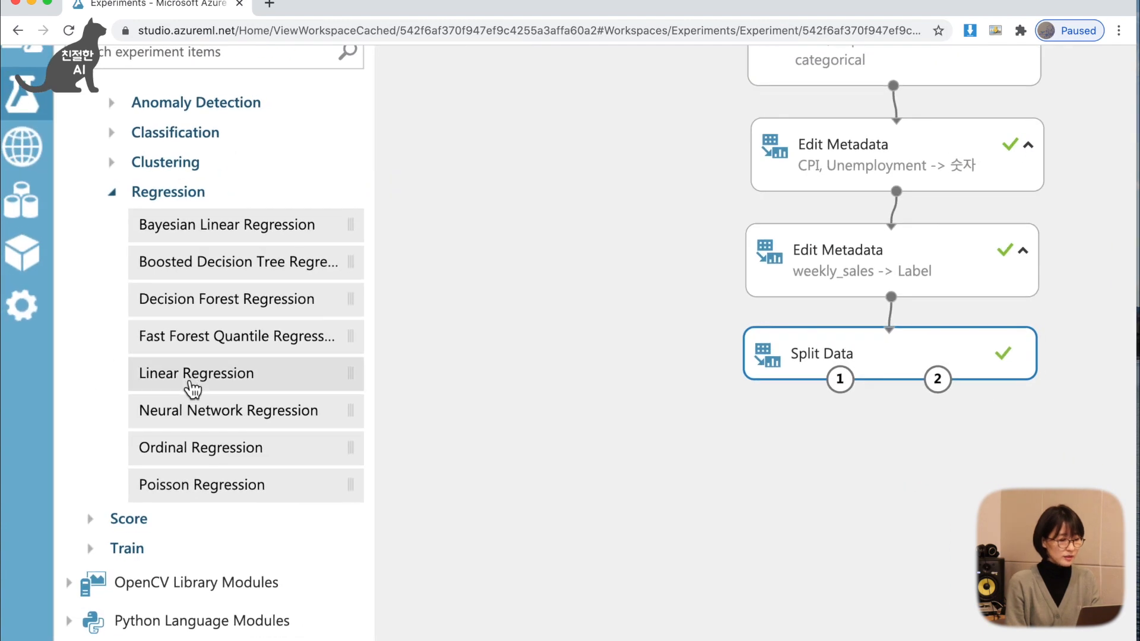
drag(191, 387, 601, 453)
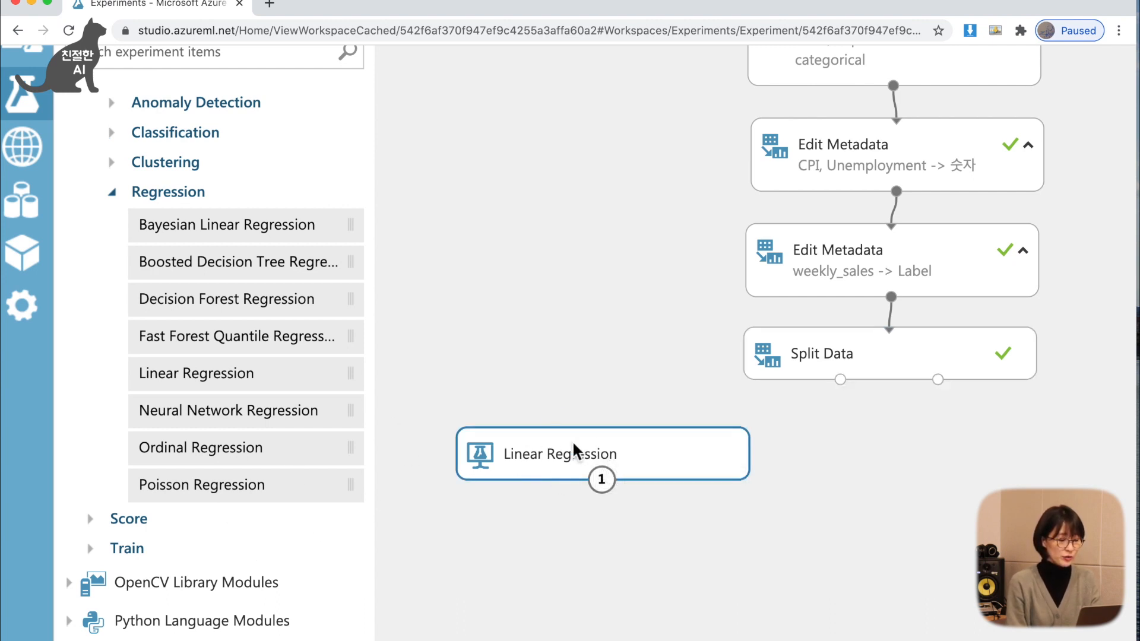
Add a Train Model module from the Train group to the canvas below Linear Regression.
scroll(282, 555, down, 3)
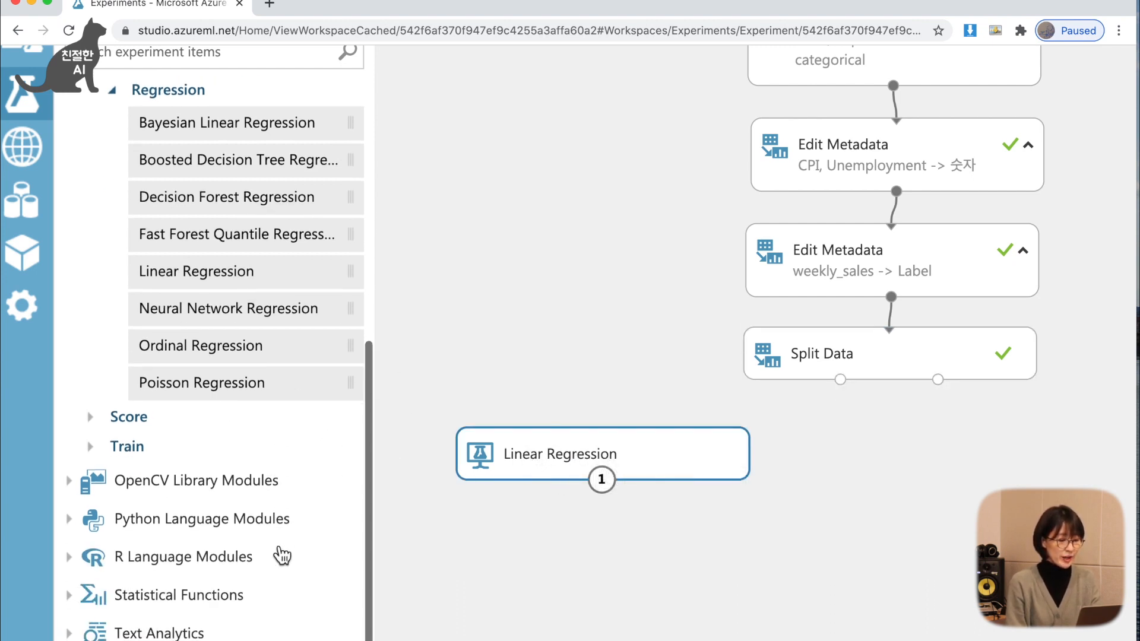
click(140, 452)
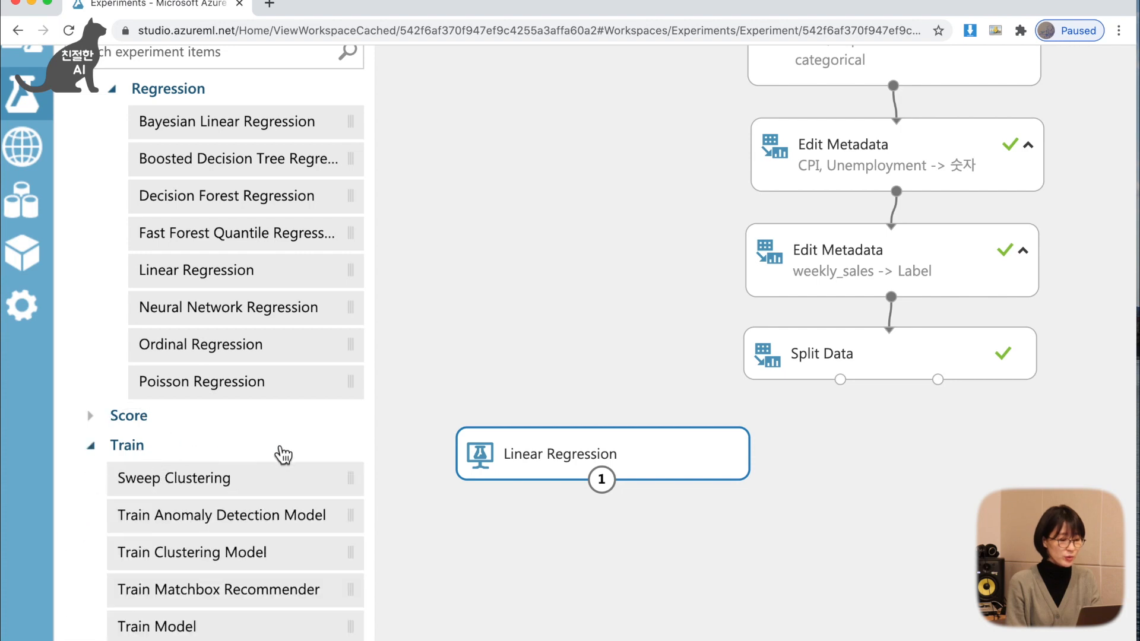
scroll(282, 454, down, 4)
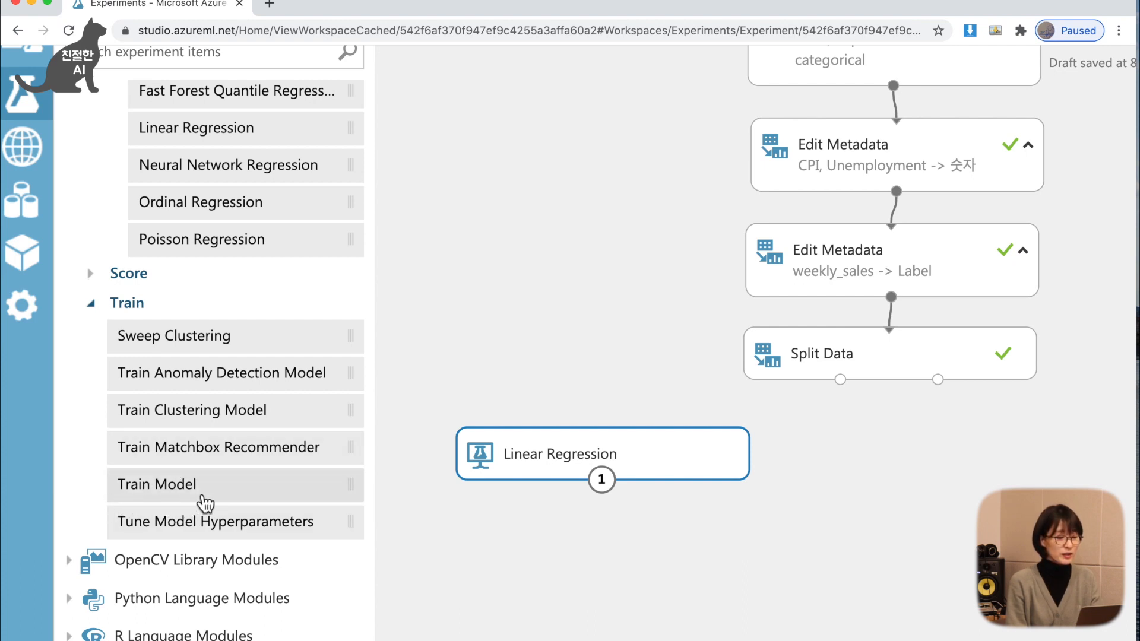
drag(211, 503, 769, 573)
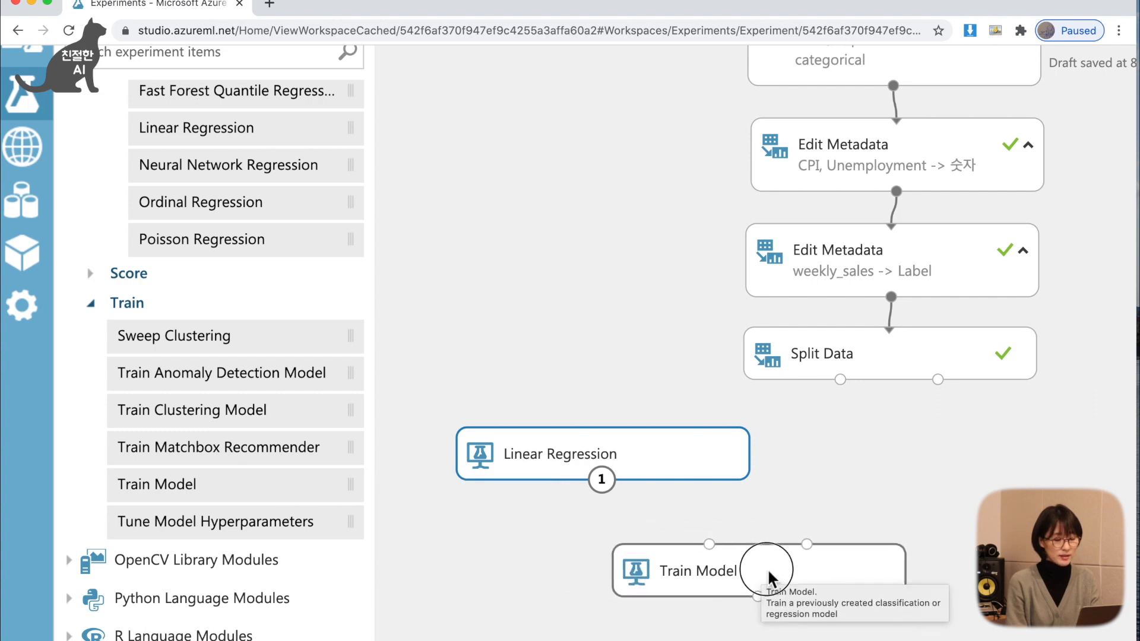
Connect Linear Regression to Train Model's first input and Split Data's first output to its second input.
click(710, 561)
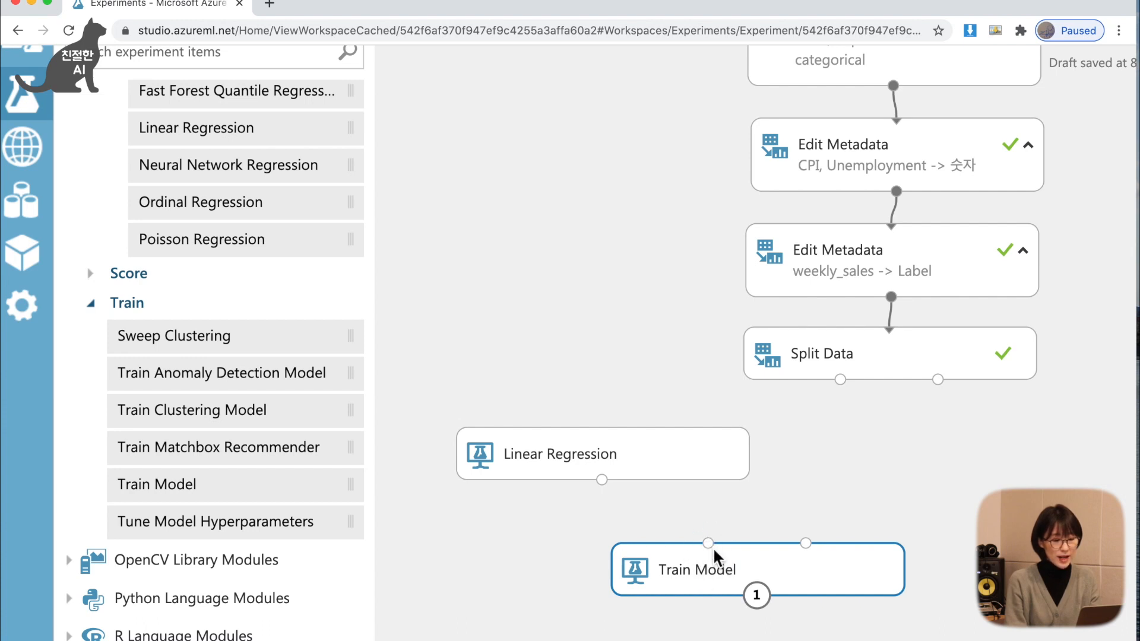
drag(601, 480, 711, 545)
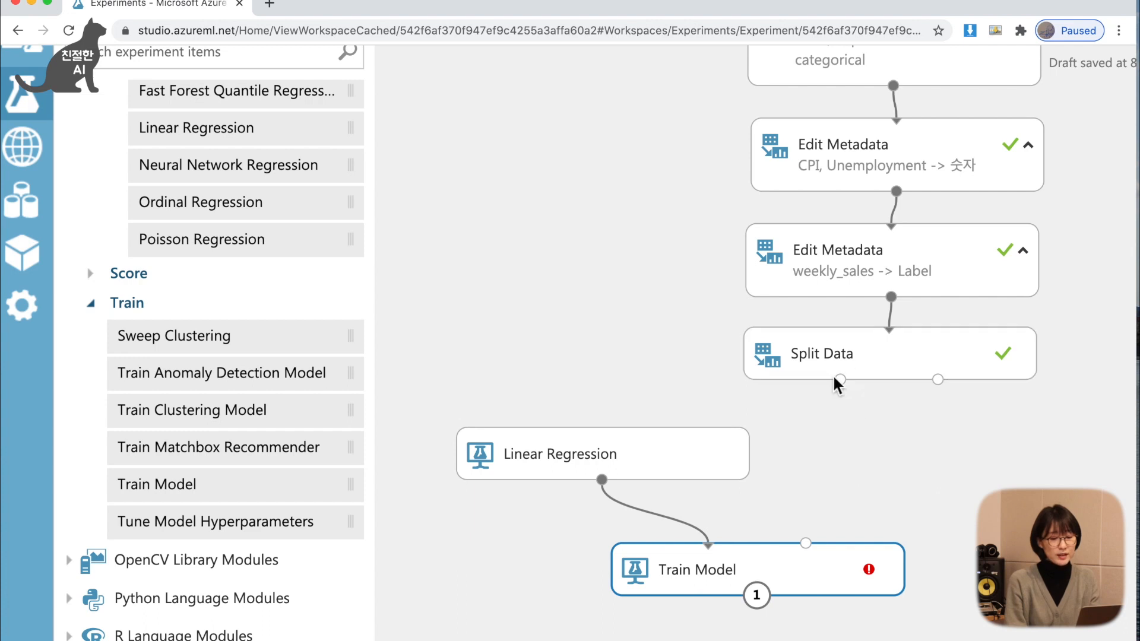
drag(831, 406, 807, 544)
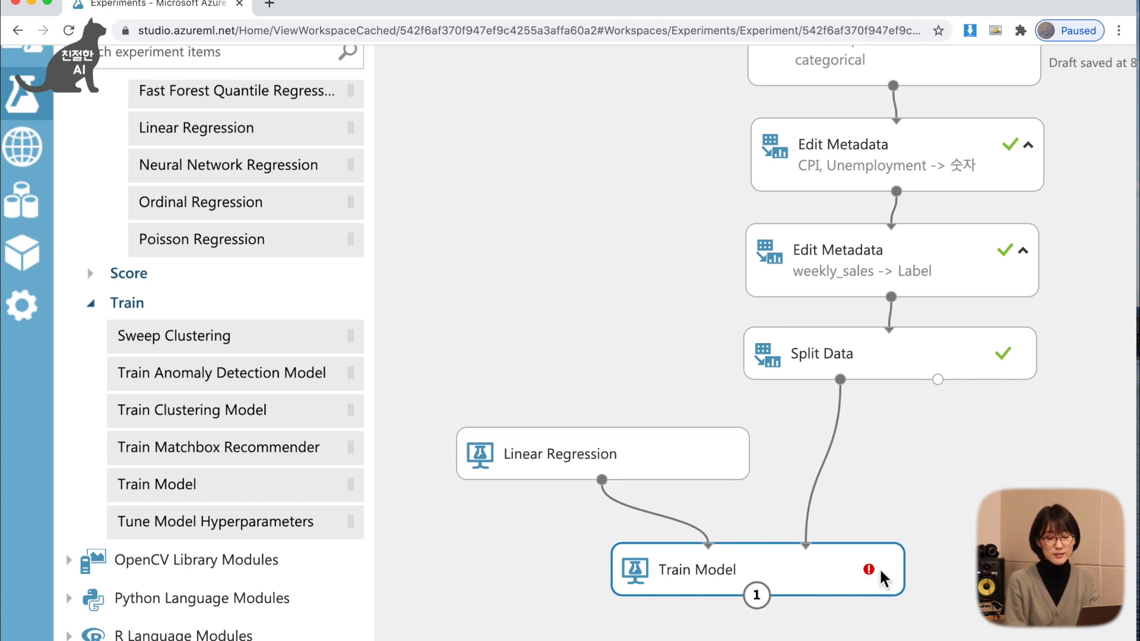
Set Weekly_Sales as the label column of the Train Model module.
mouse_move(877, 575)
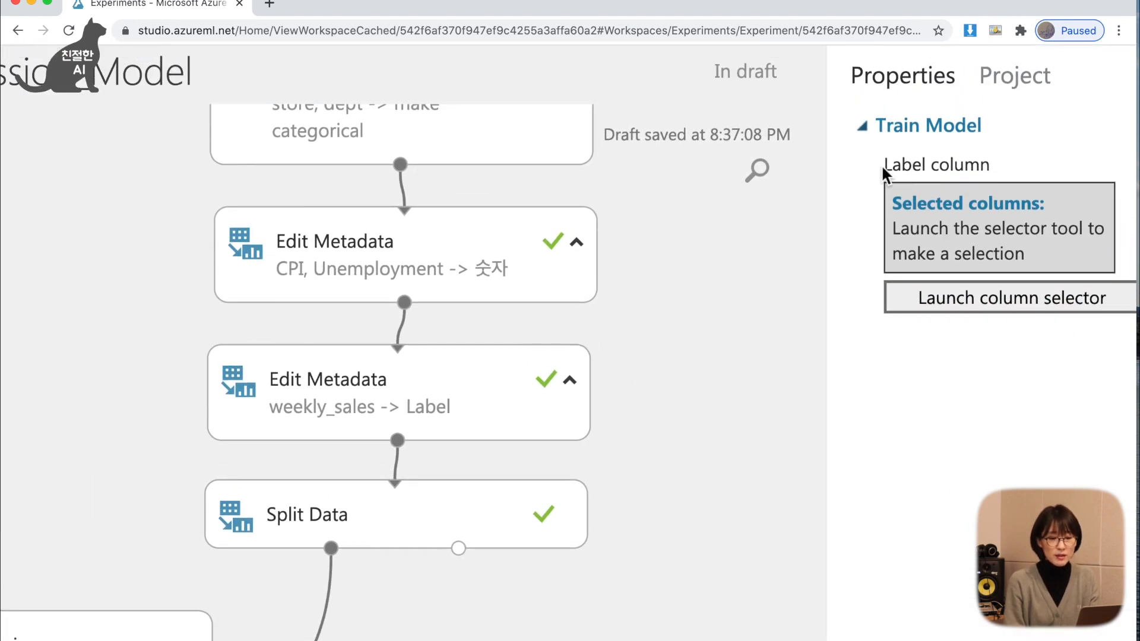
drag(881, 164, 993, 165)
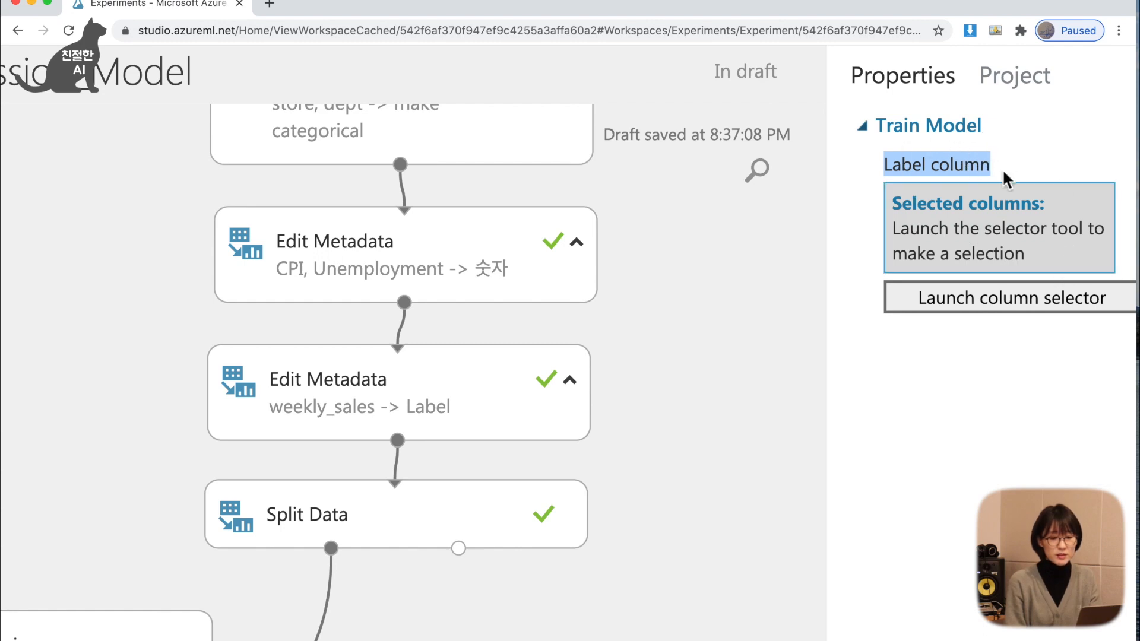
click(977, 317)
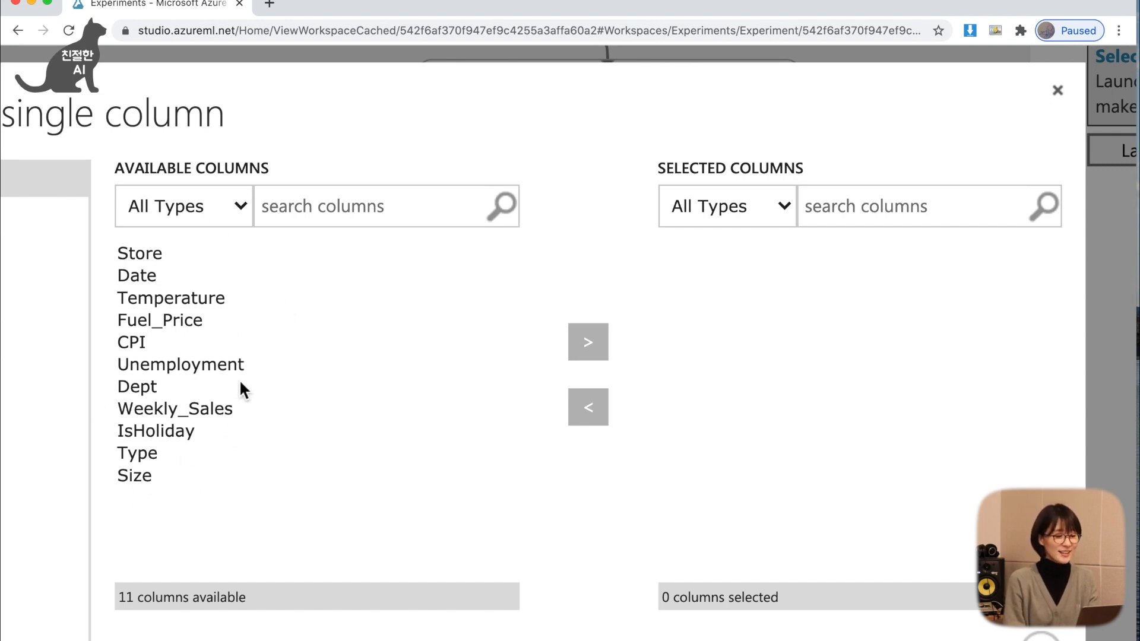
click(208, 414)
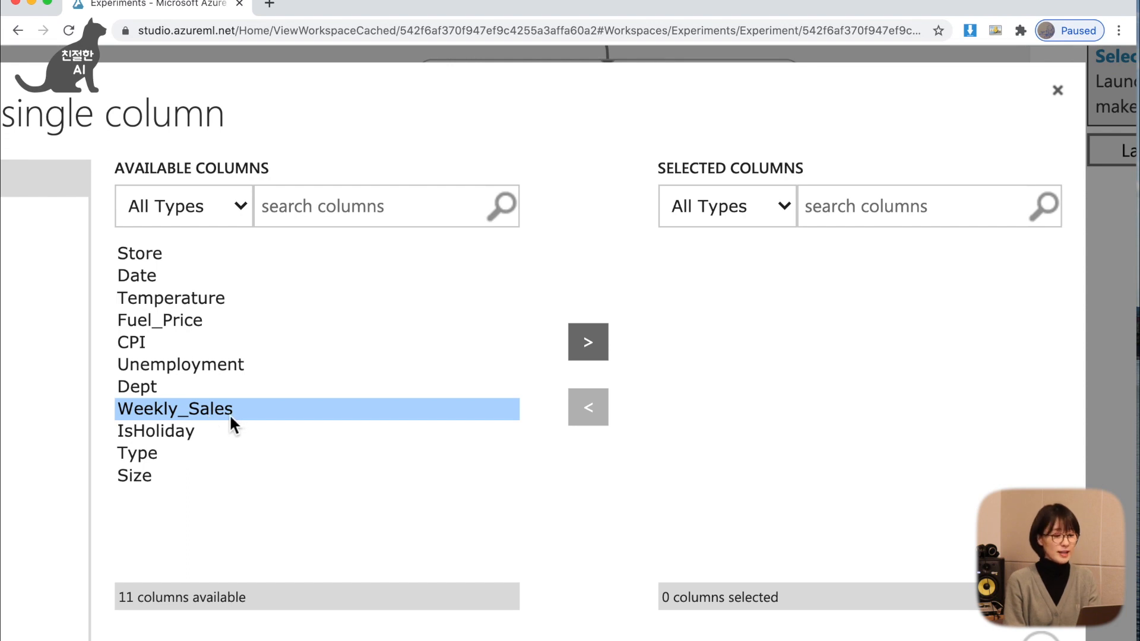
click(597, 348)
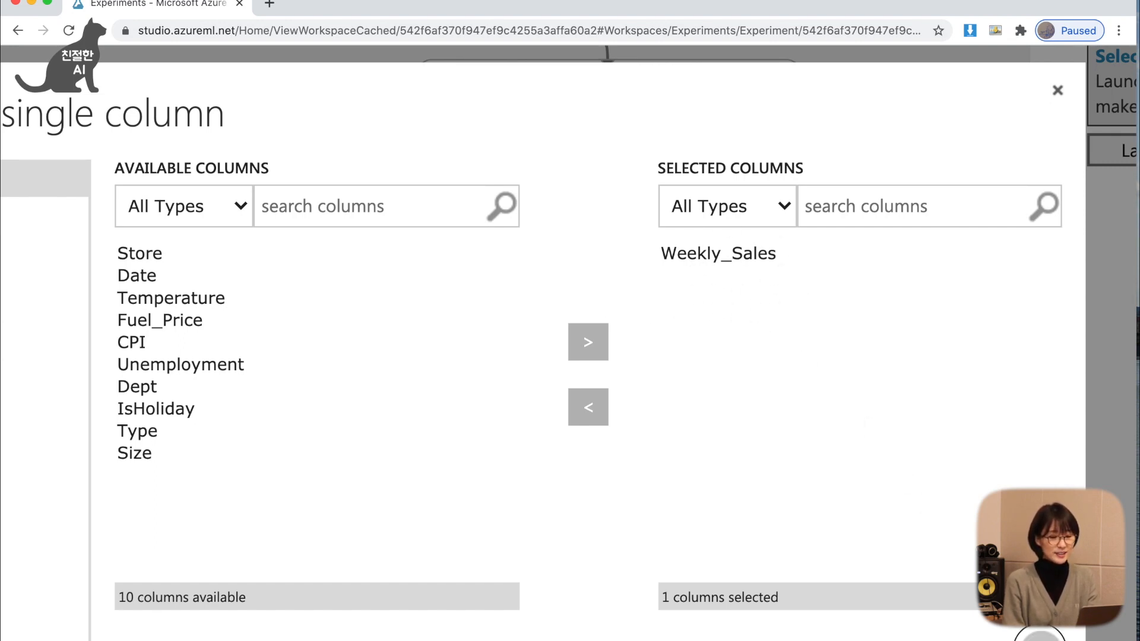
click(1043, 634)
Check which label column is recorded in the Train Model properties.
scroll(1056, 477, right, 2)
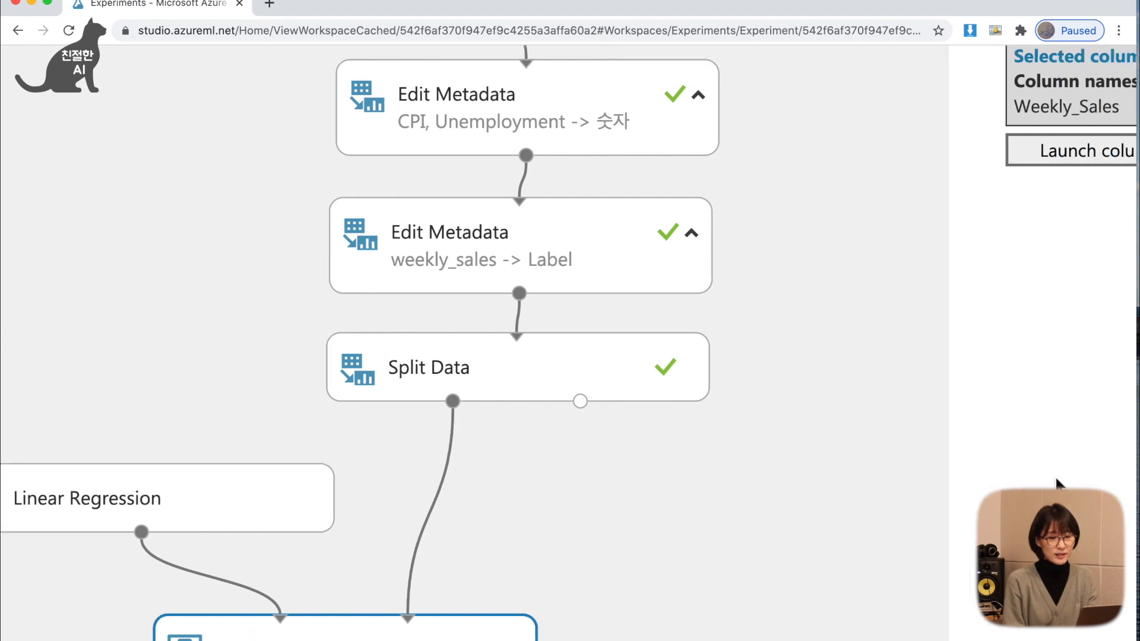
scroll(1056, 478, up, 2)
scroll(1056, 477, right, 3)
scroll(1056, 476, right, 1)
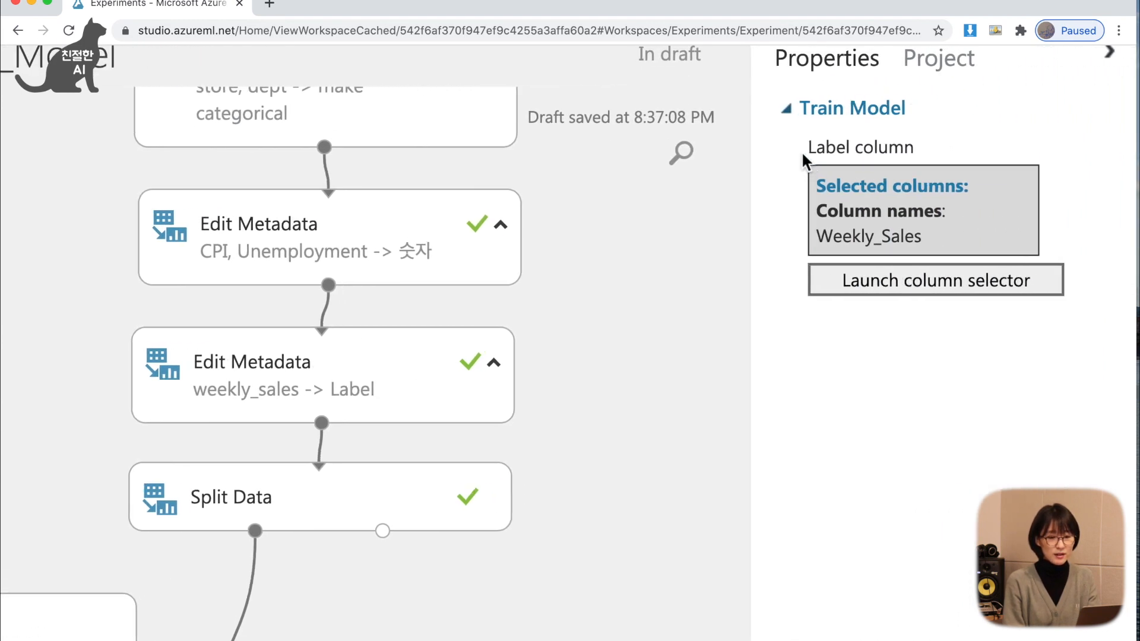
drag(800, 151, 929, 147)
drag(816, 240, 921, 239)
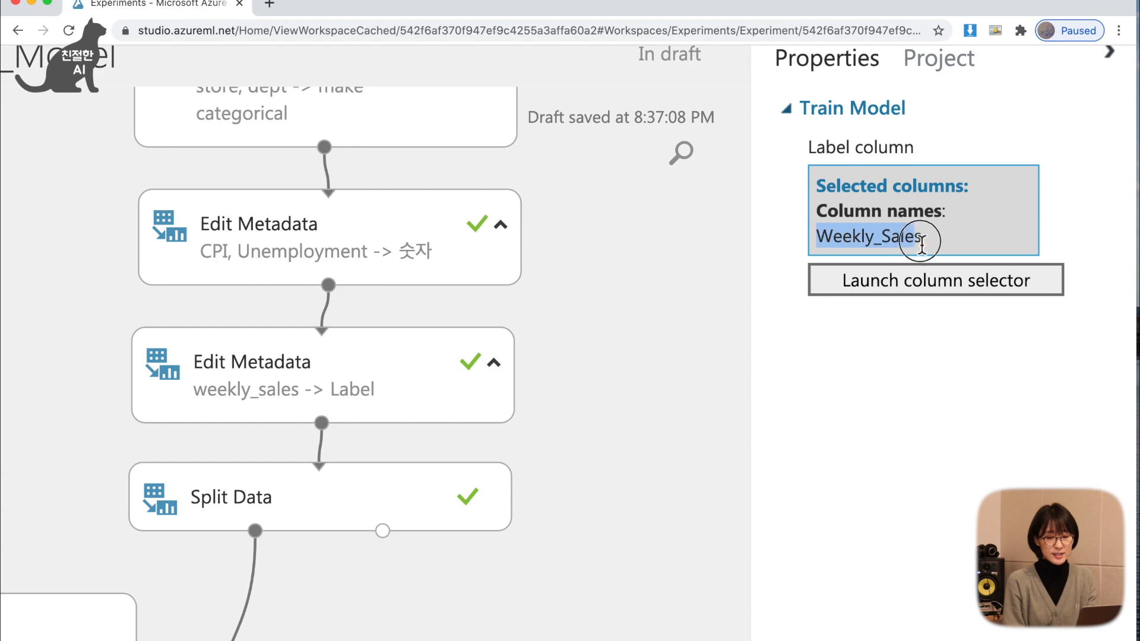
Run only the selected Train Model module with its linked Linear Regression.
scroll(893, 368, down, 3)
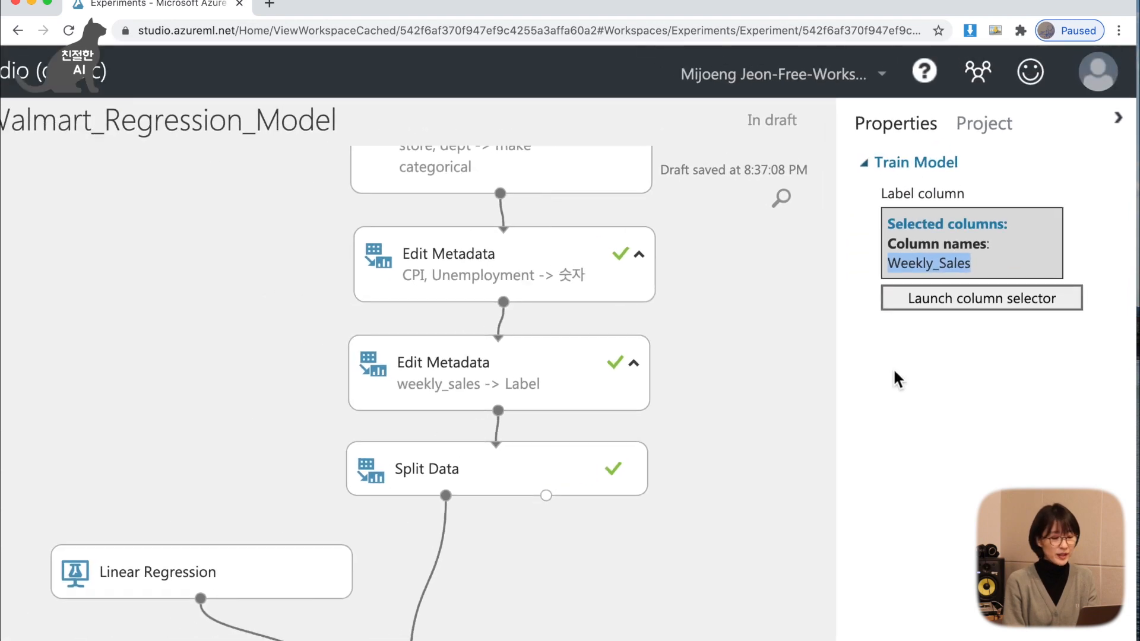
scroll(956, 410, down, 3)
scroll(956, 409, left, 1)
scroll(957, 410, left, 1)
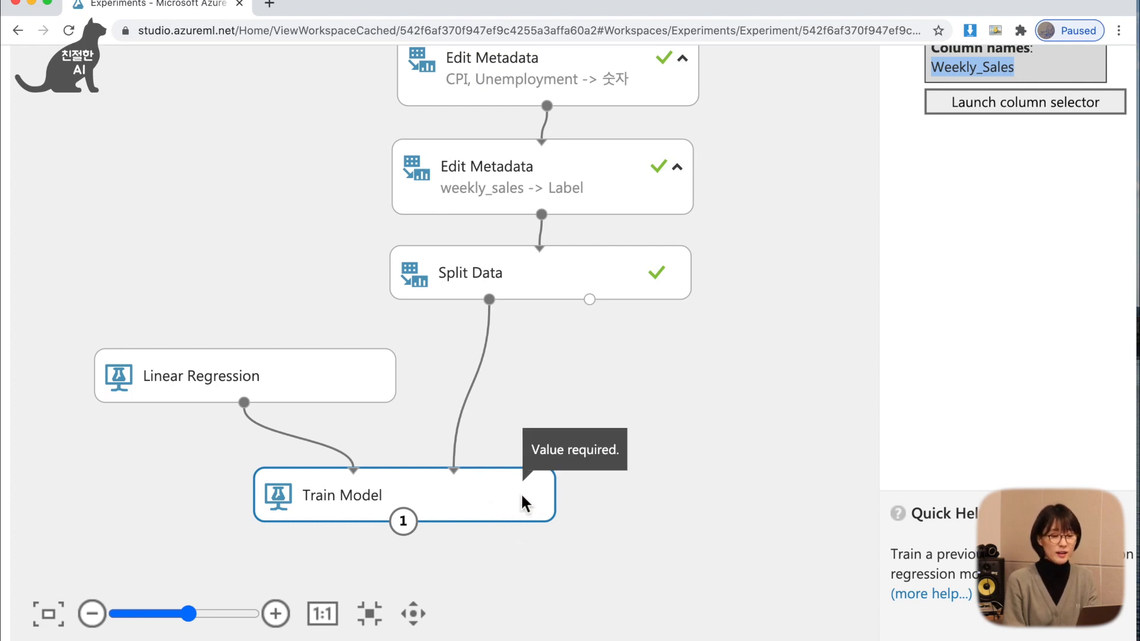
scroll(510, 503, down, 3)
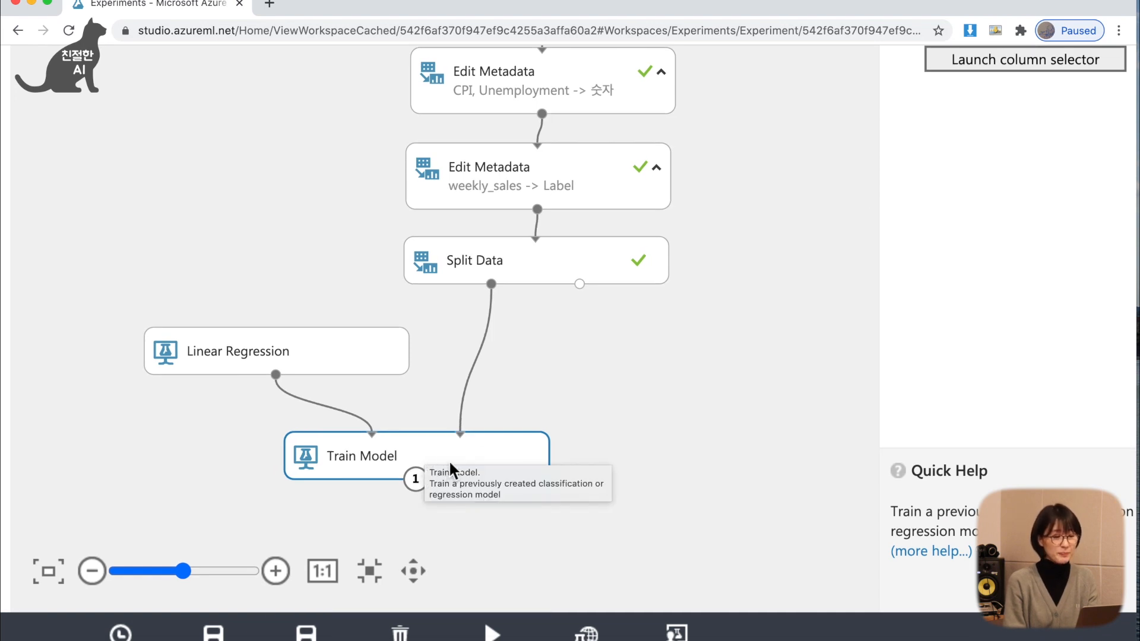
right_click(497, 451)
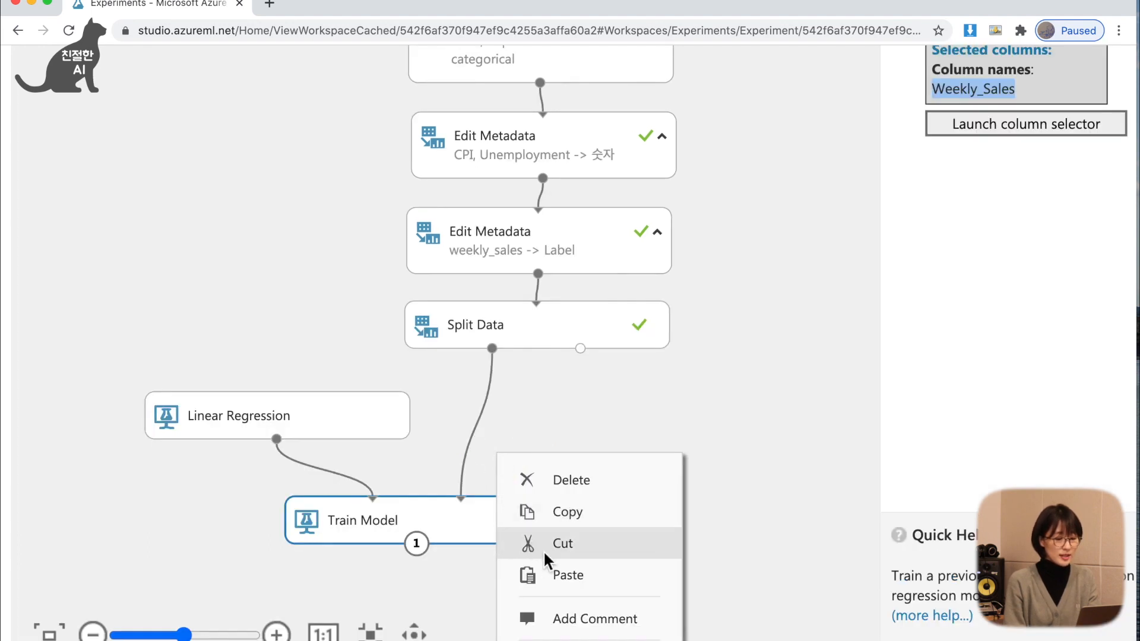
scroll(544, 550, down, 1)
right_click(458, 454)
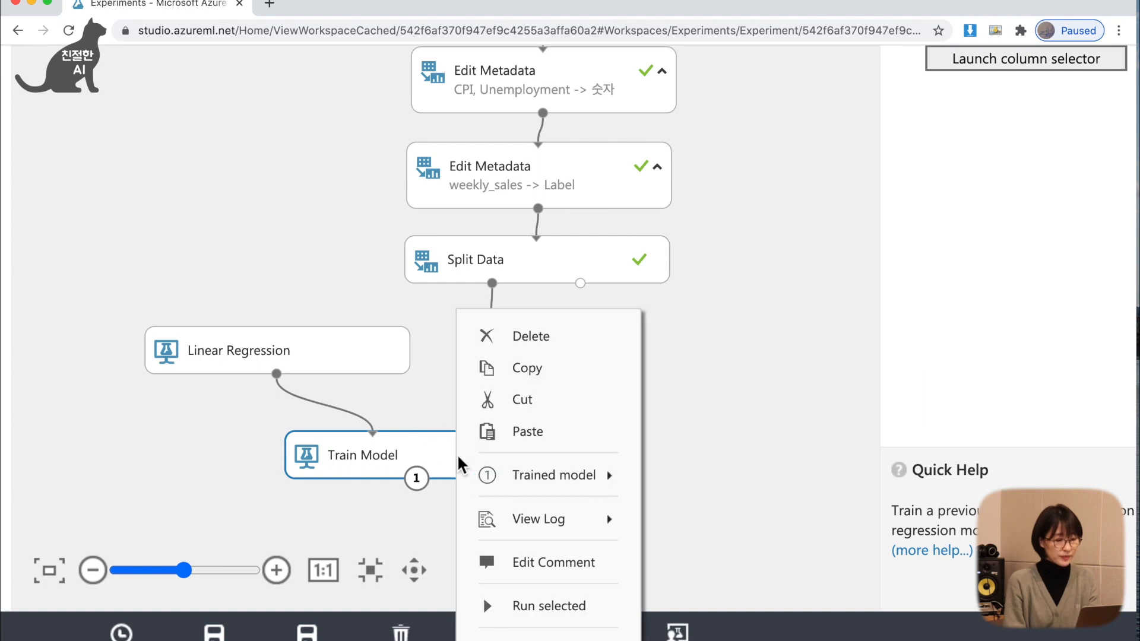
click(526, 607)
Review the Linear Regression module's properties, including its solution method and L2 regularization weight.
scroll(497, 419, up, 2)
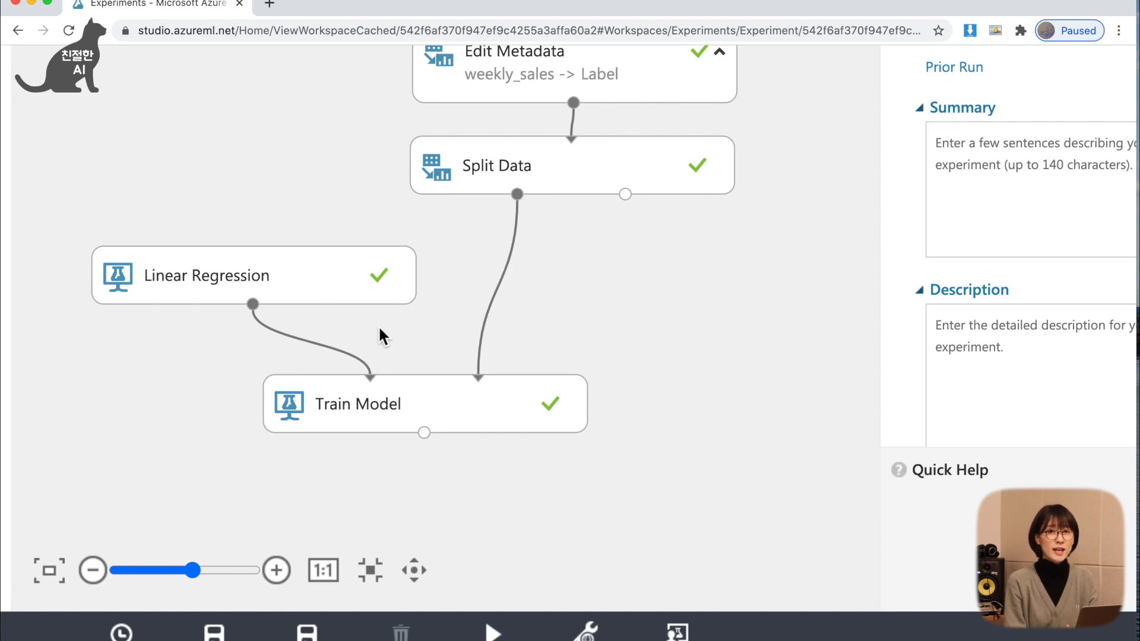
click(331, 280)
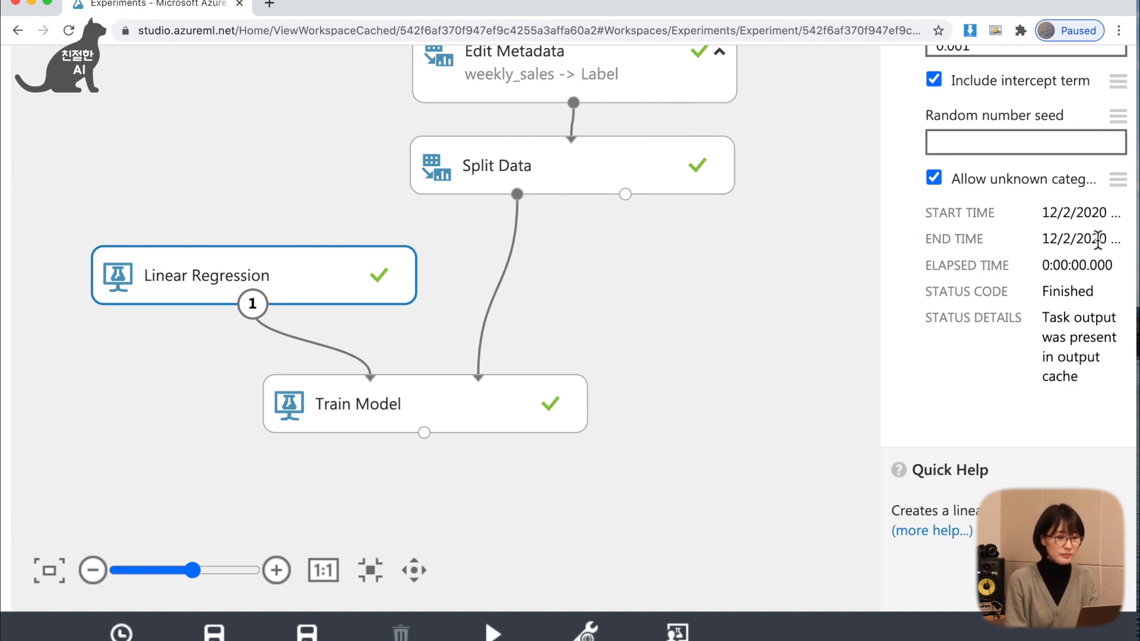
scroll(1098, 241, up, 4)
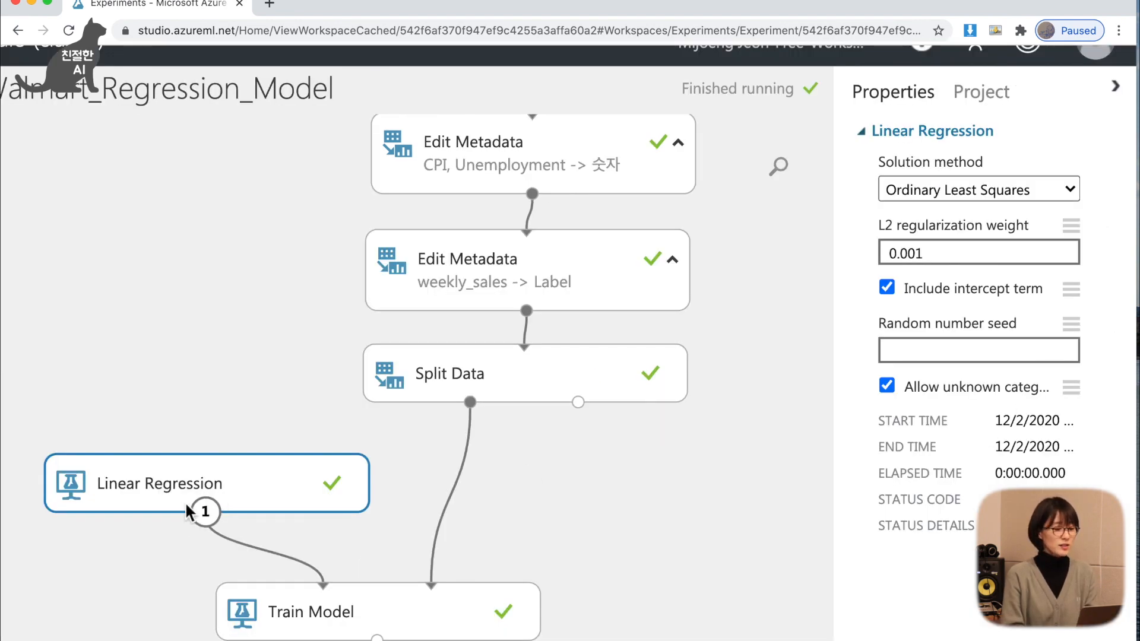
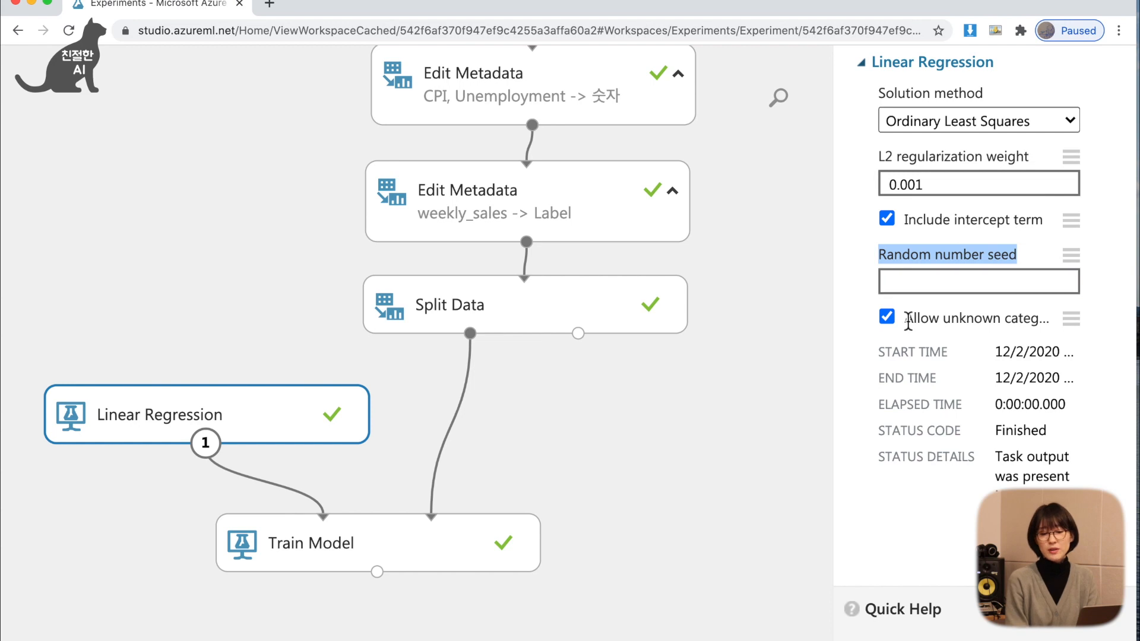
Check the random number seed and unknown categorical levels options of the Linear Regression module.
drag(907, 321, 1048, 322)
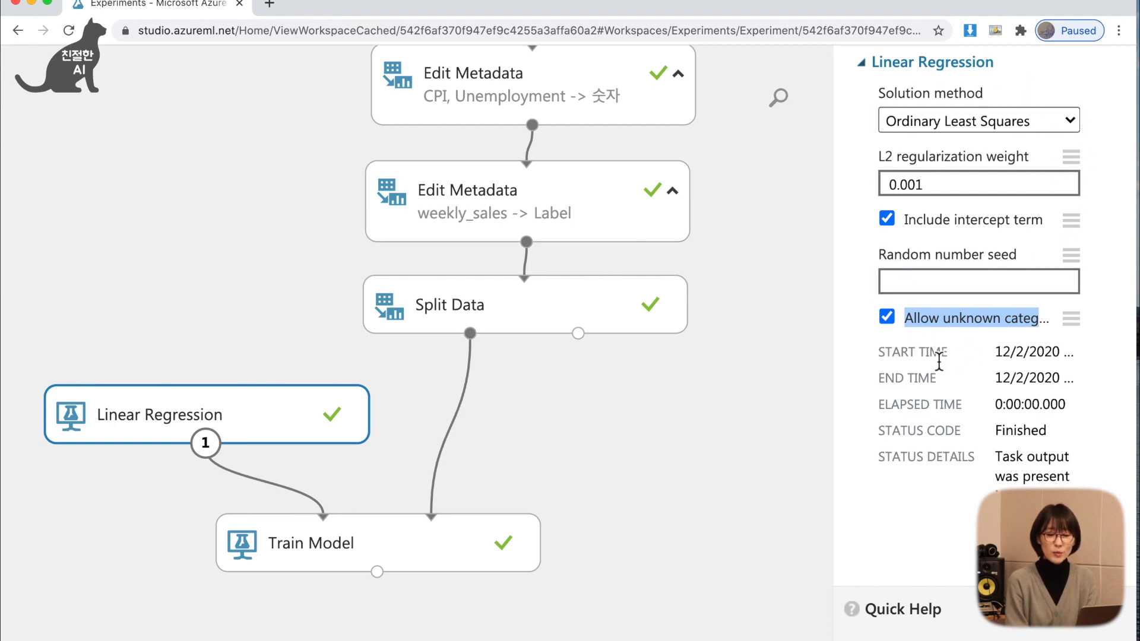
click(943, 290)
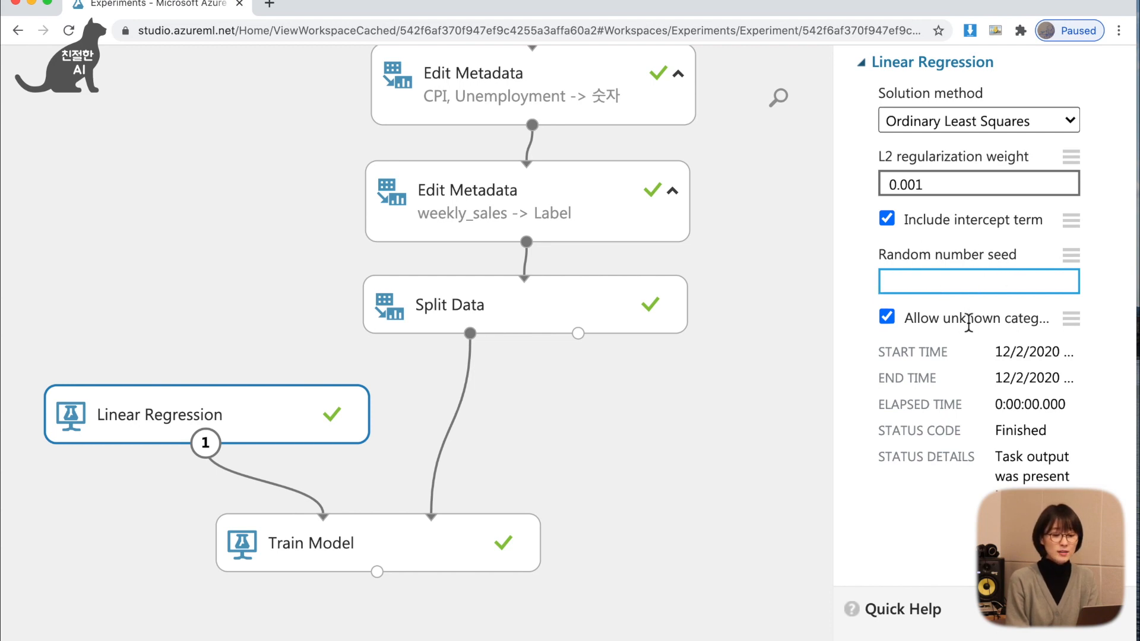
Visualize the trained model output of the Train Model module.
click(377, 571)
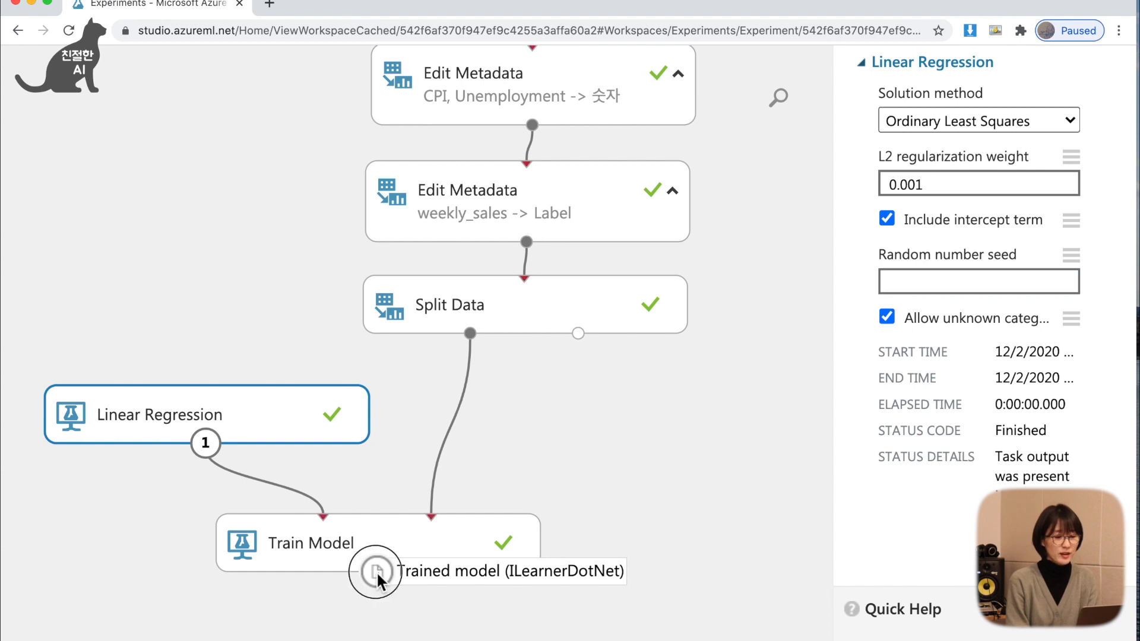
click(376, 571)
scroll(443, 604, down, 3)
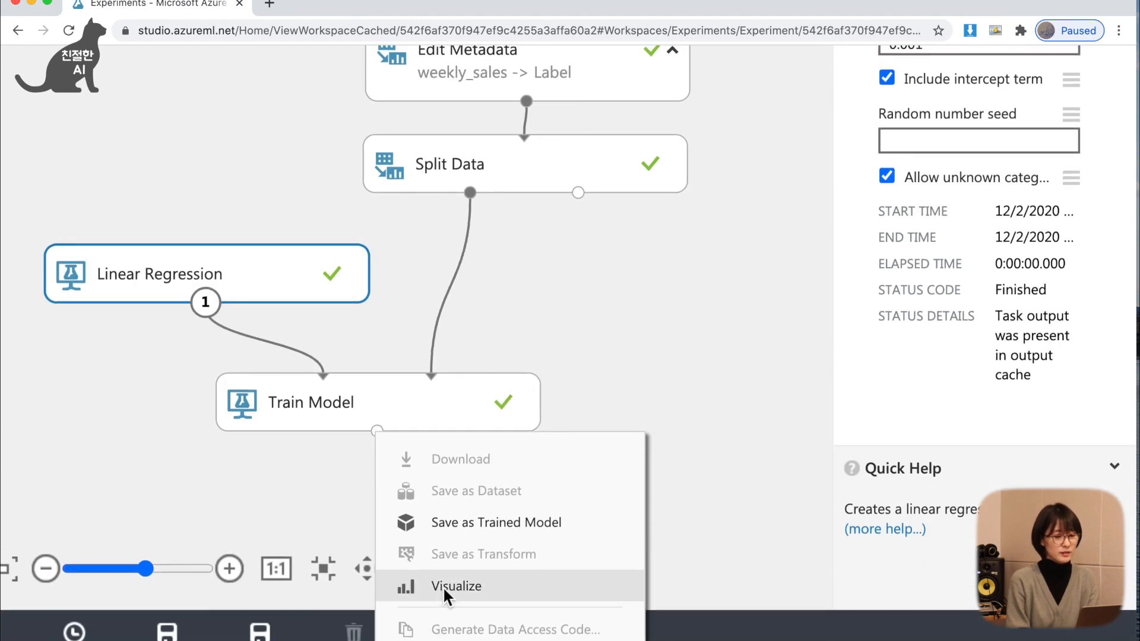
click(443, 586)
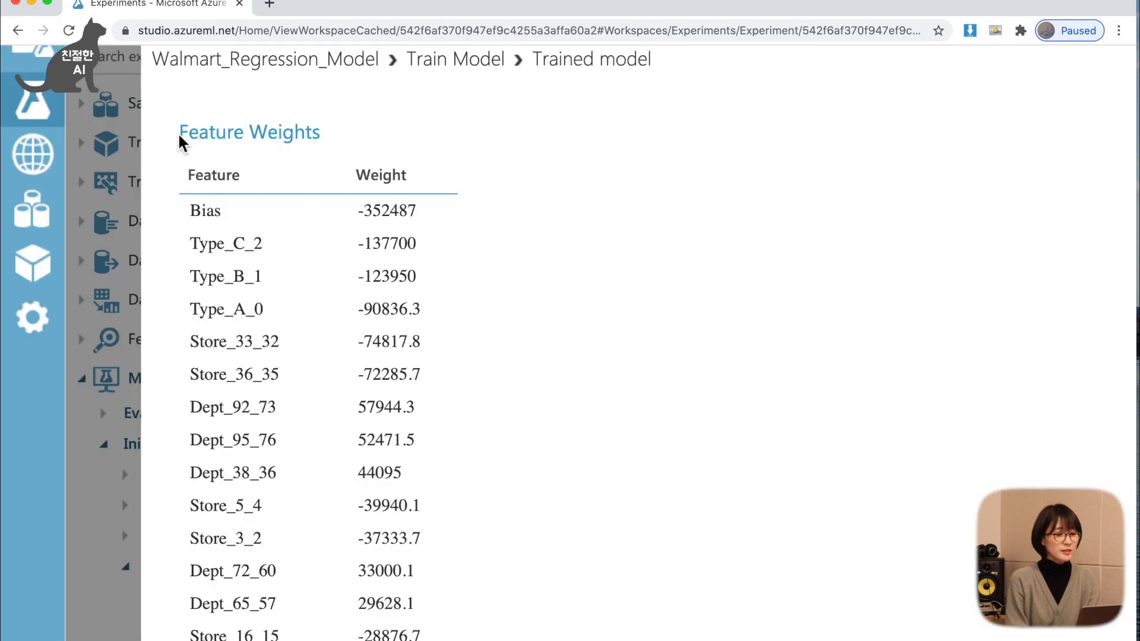
Examine the Feature Weights table's feature column and the weight of the Bias term.
scroll(315, 148, up, 2)
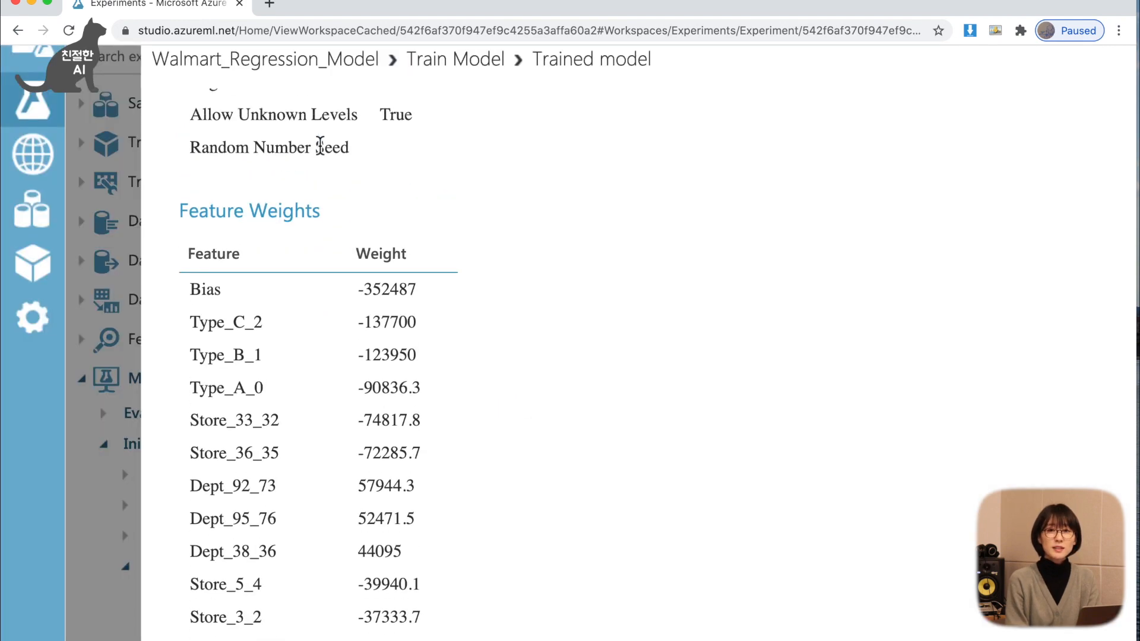
drag(178, 215, 319, 212)
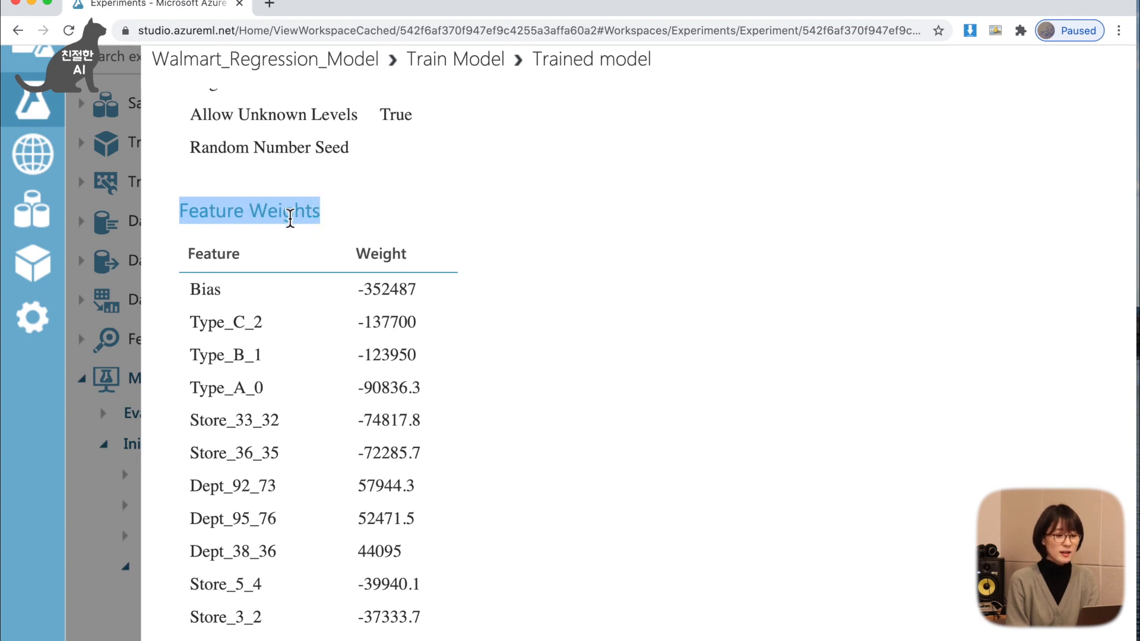
double_click(288, 217)
click(203, 225)
double_click(203, 225)
double_click(207, 254)
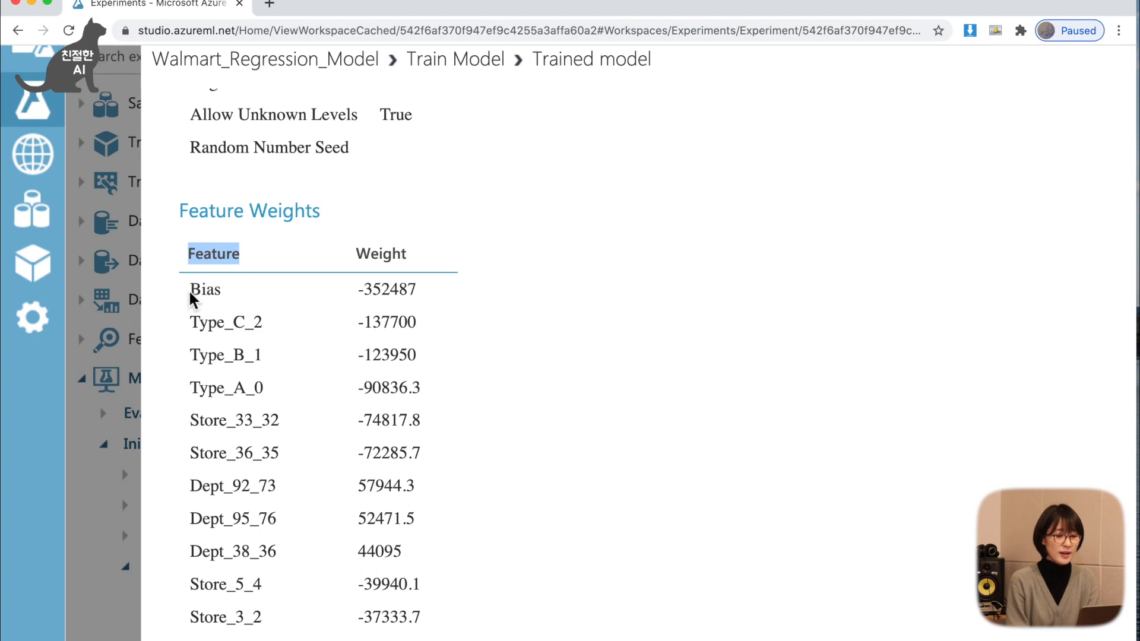
double_click(219, 292)
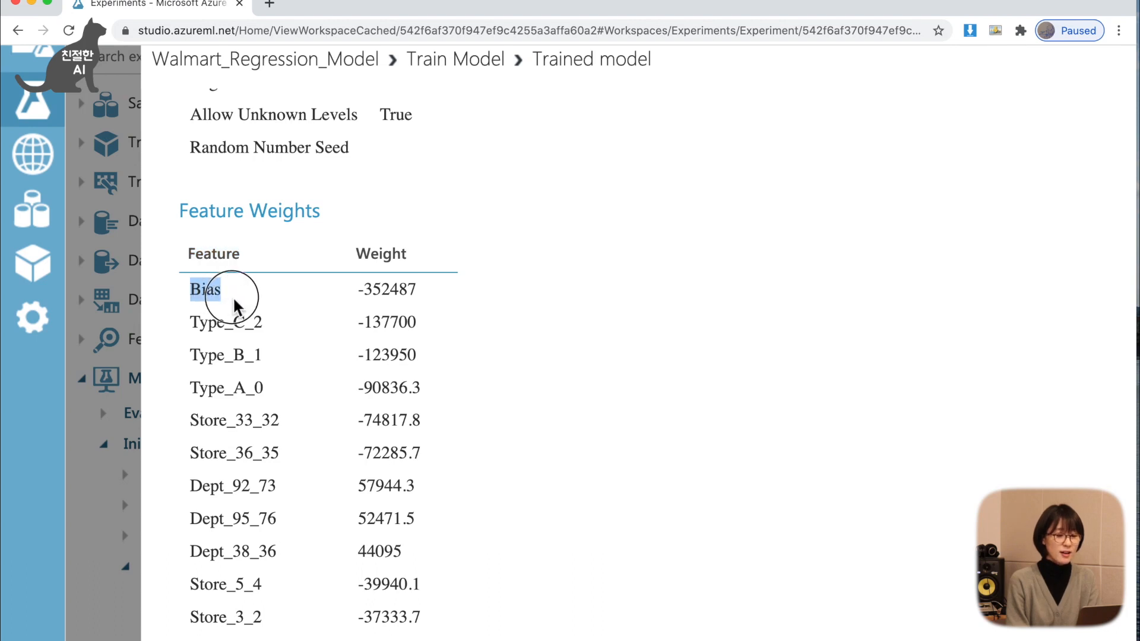
drag(356, 297, 428, 306)
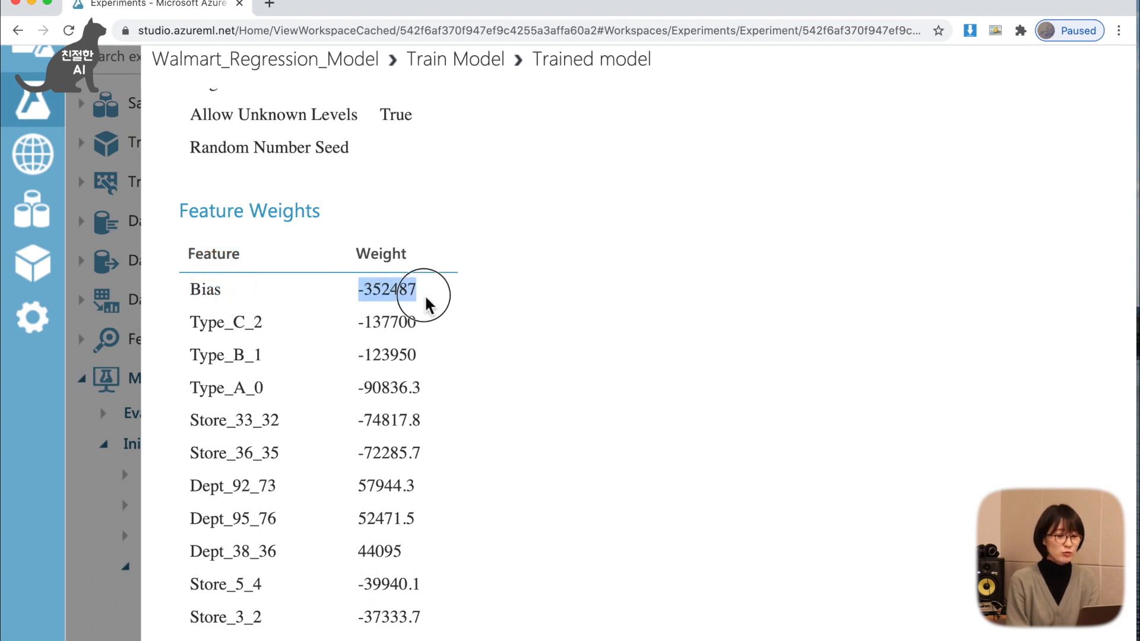
click(431, 292)
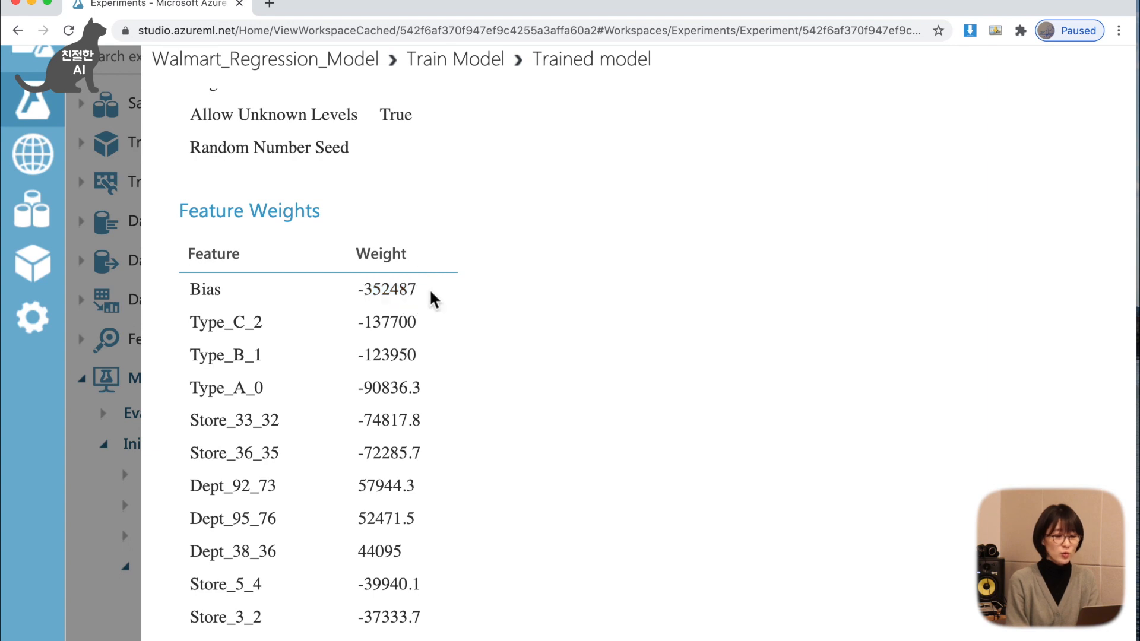
drag(433, 296, 347, 286)
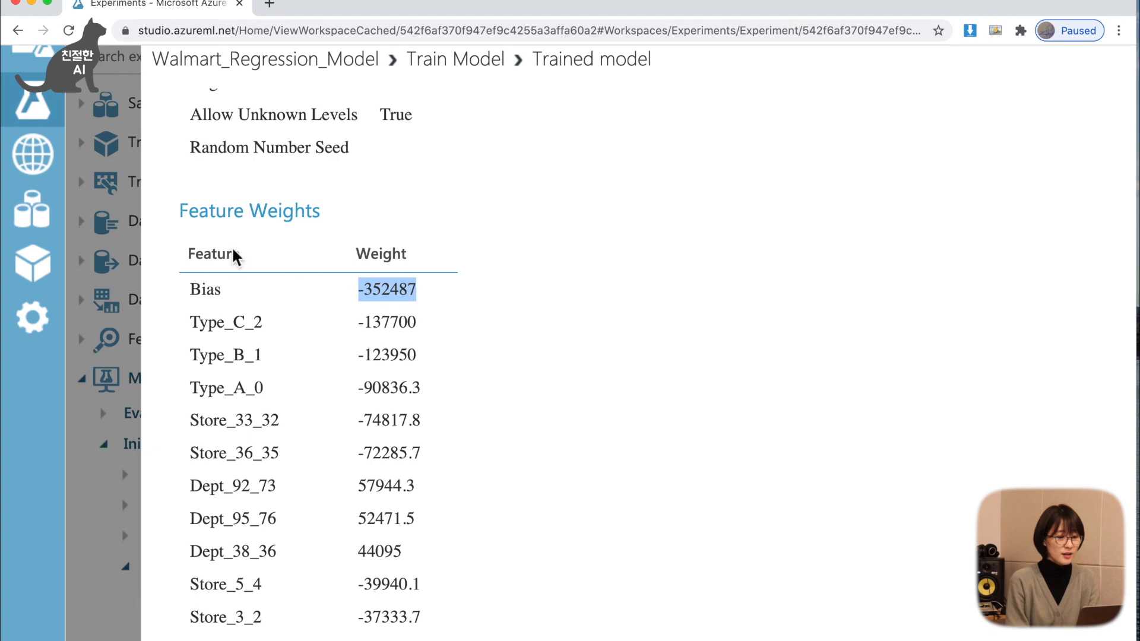
Review the weights of the Type, Store and Dept features through to the end of the Feature Weights table.
drag(226, 323, 247, 452)
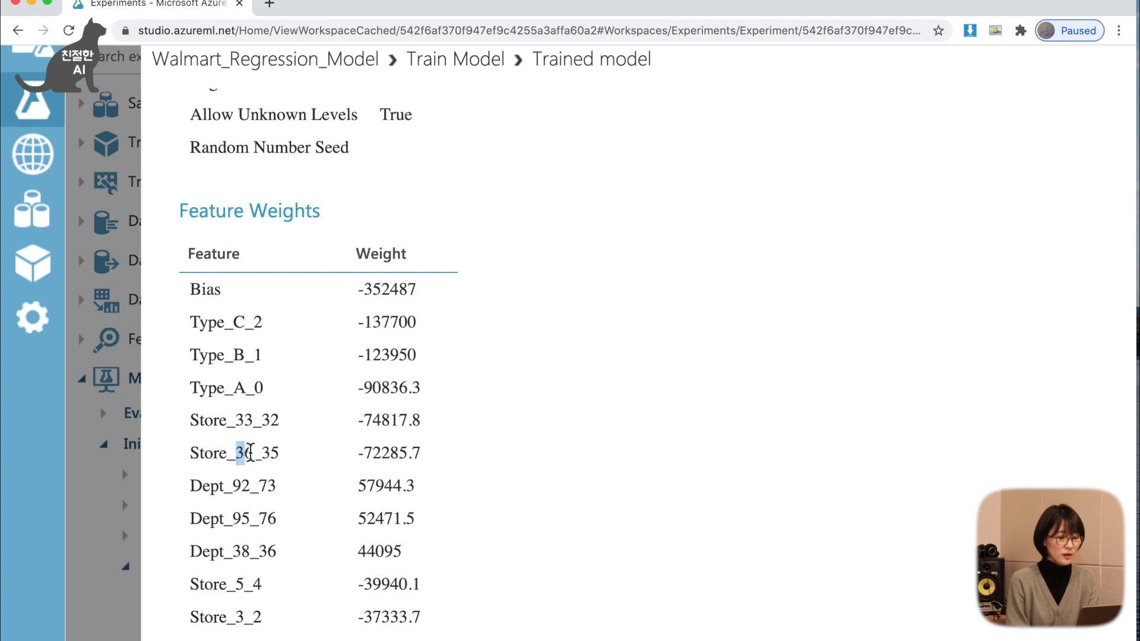
drag(233, 490, 247, 530)
scroll(246, 530, down, 8)
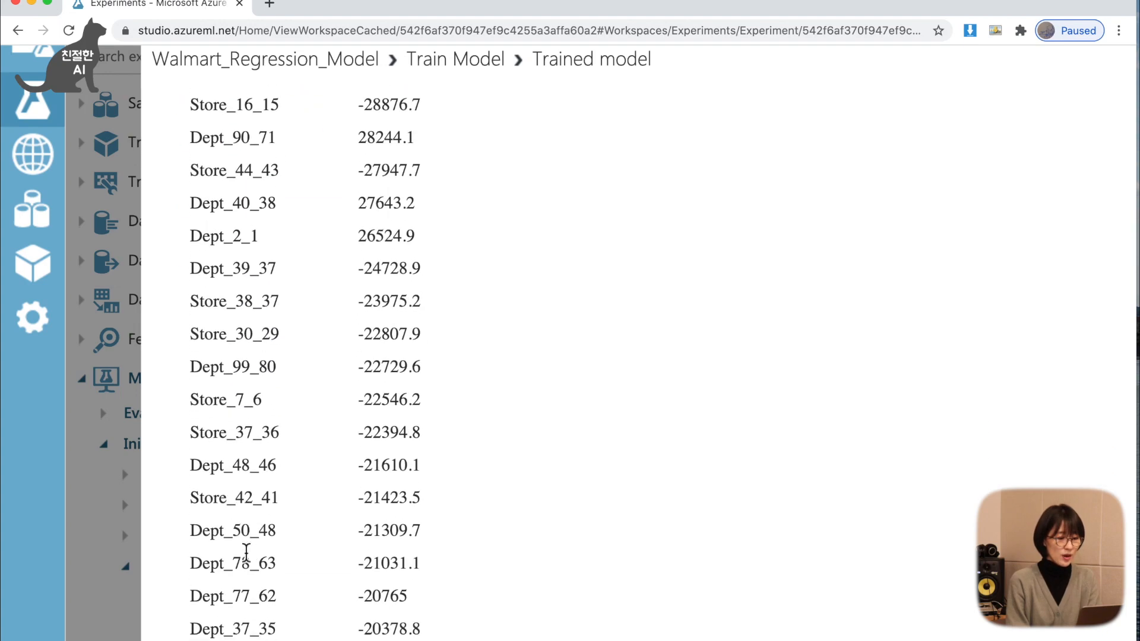
scroll(430, 333, up, 9)
scroll(383, 401, down, 11)
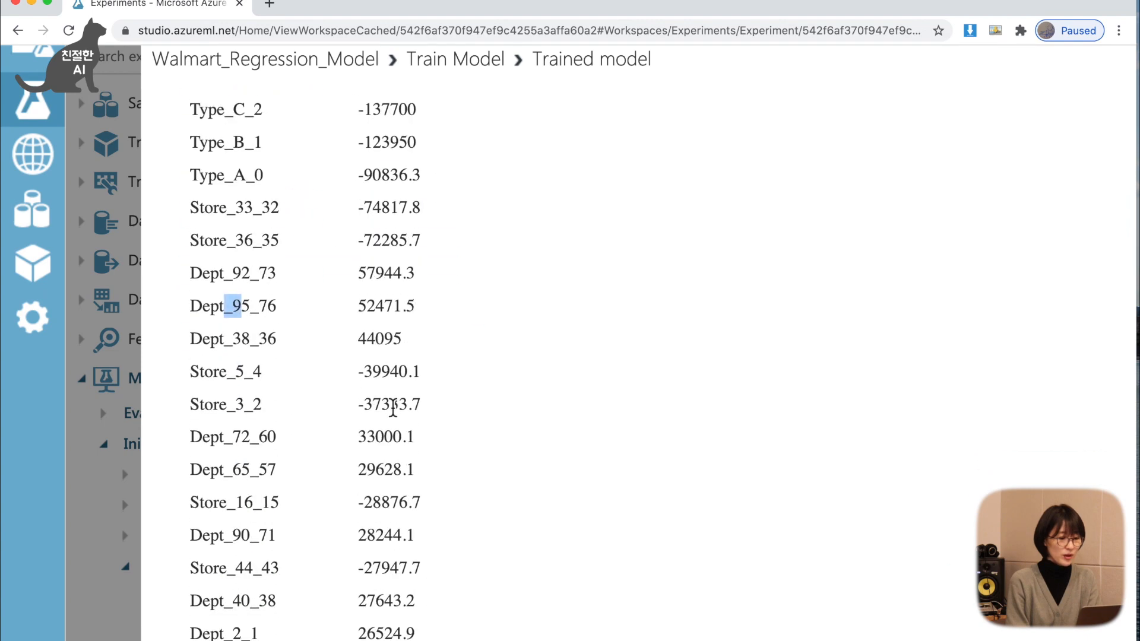
scroll(393, 408, down, 20)
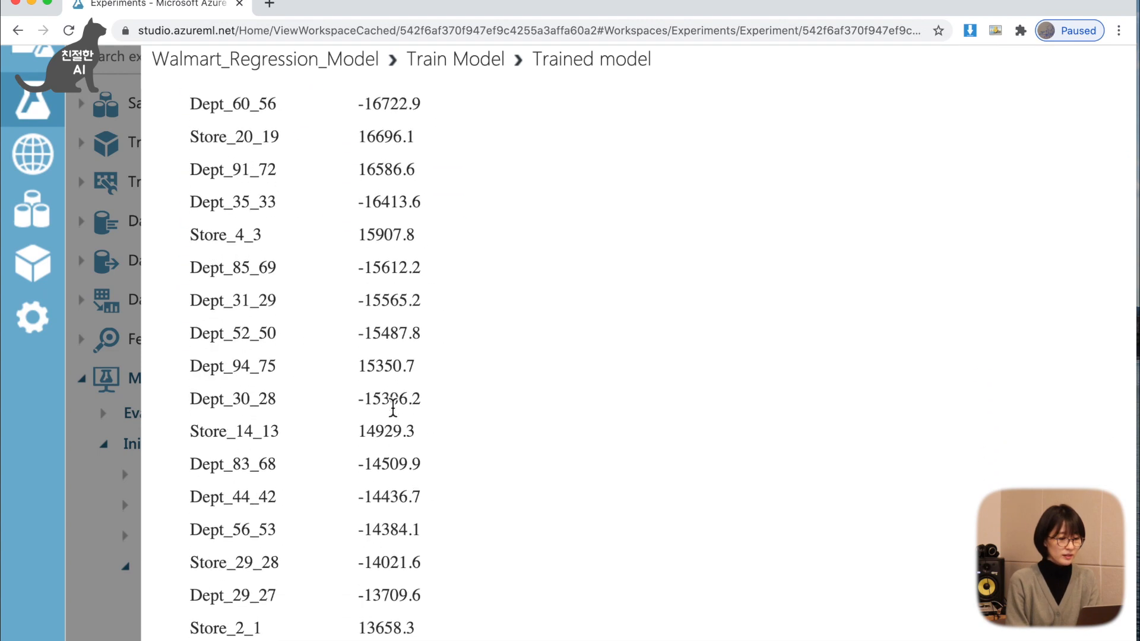
scroll(393, 408, down, 12)
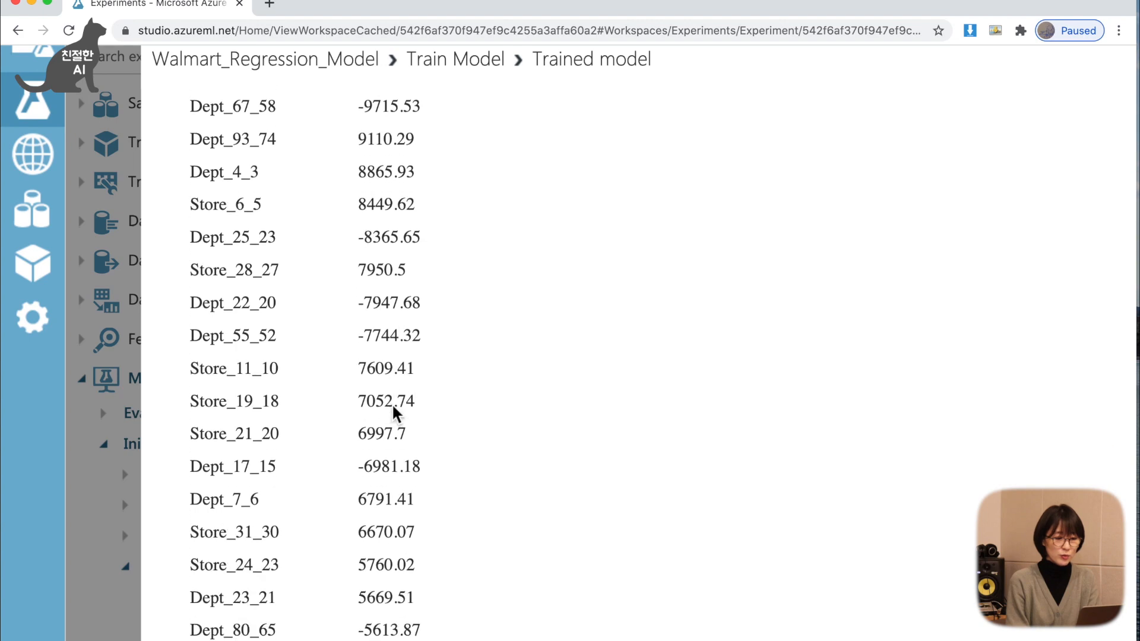
scroll(393, 407, down, 20)
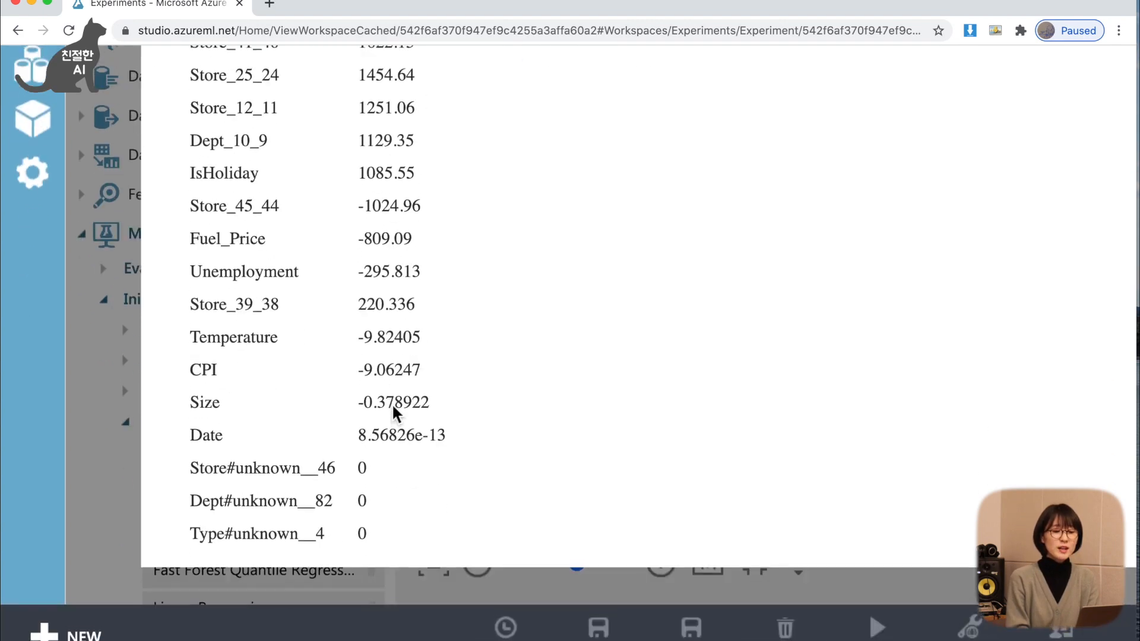
Look back through the individual Store and Dept entries and compare them with the non-categorical features in the table.
scroll(498, 388, up, 3)
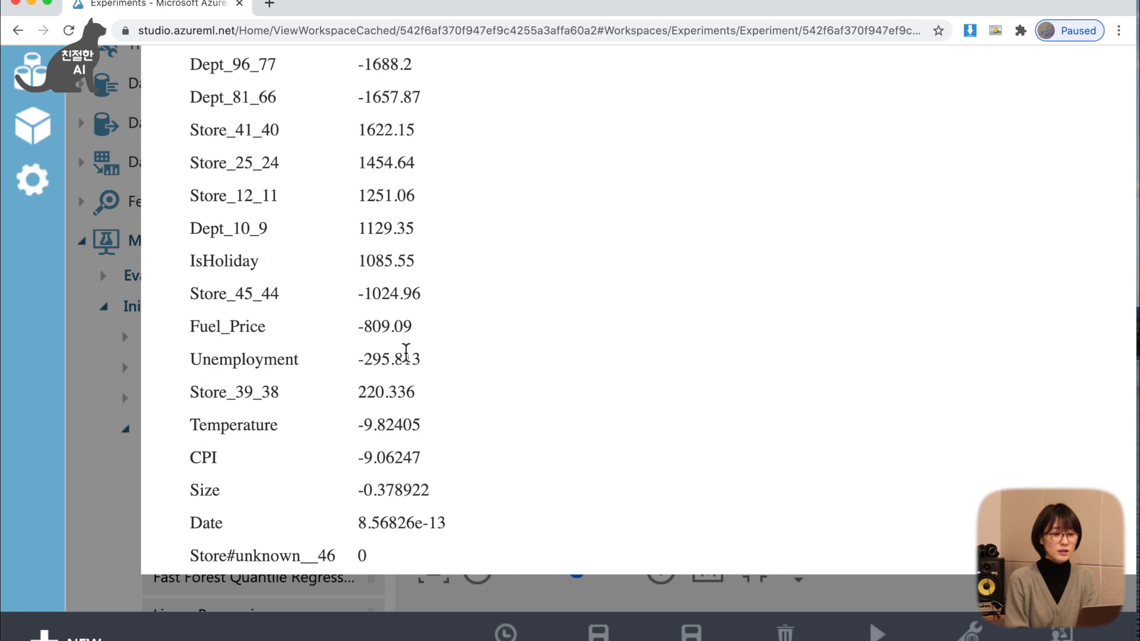
scroll(408, 321, up, 3)
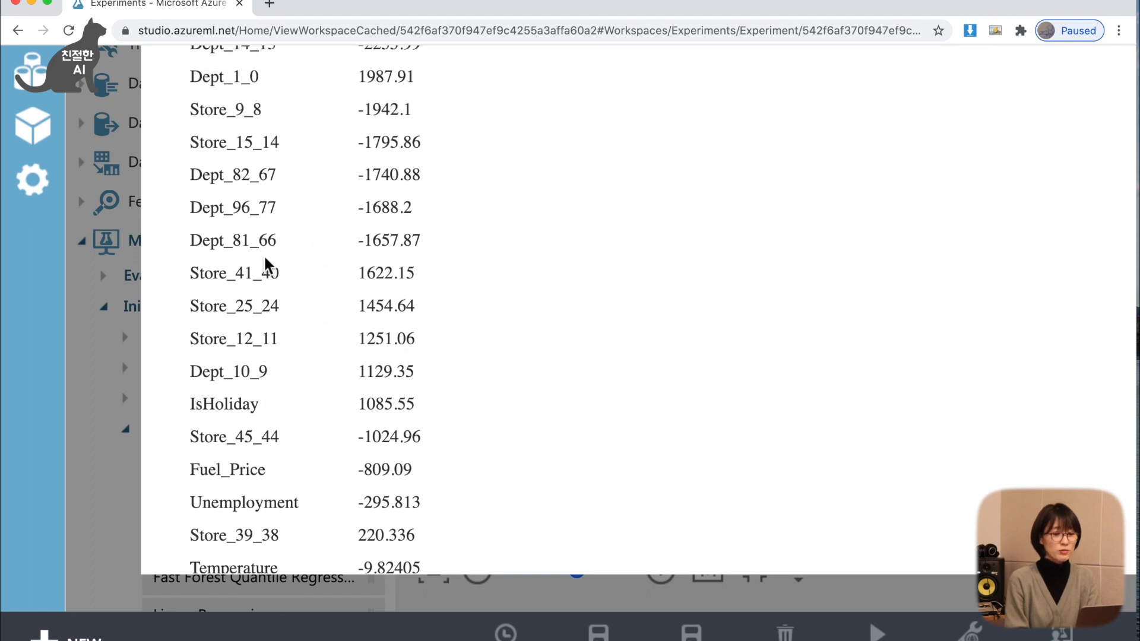
scroll(313, 281, up, 1)
scroll(312, 281, up, 5)
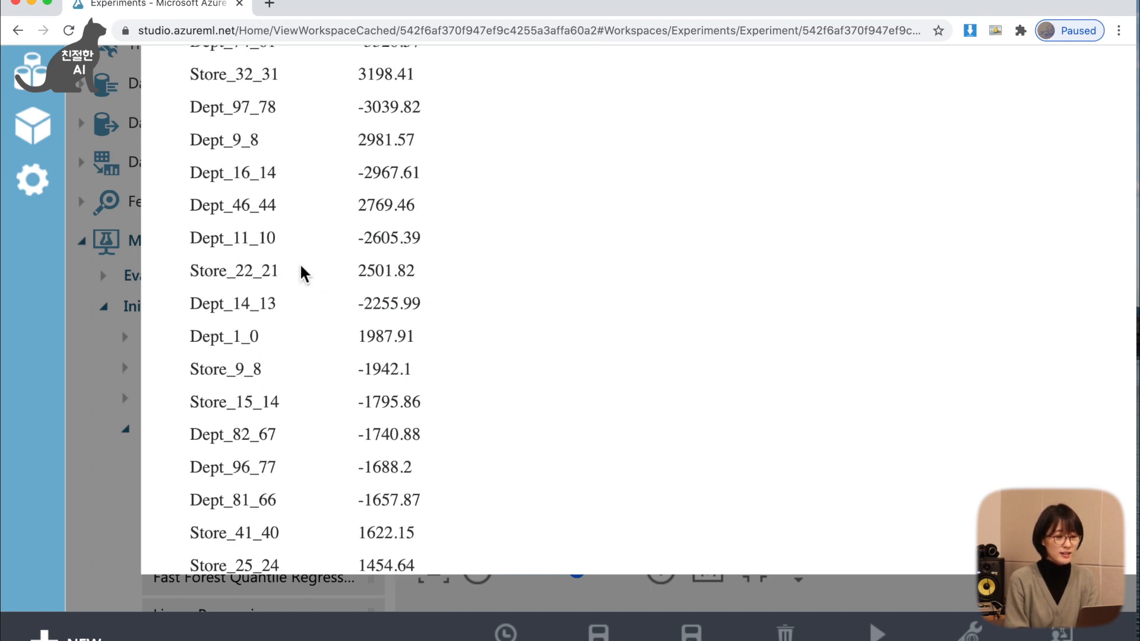
scroll(386, 280, up, 5)
scroll(393, 279, up, 13)
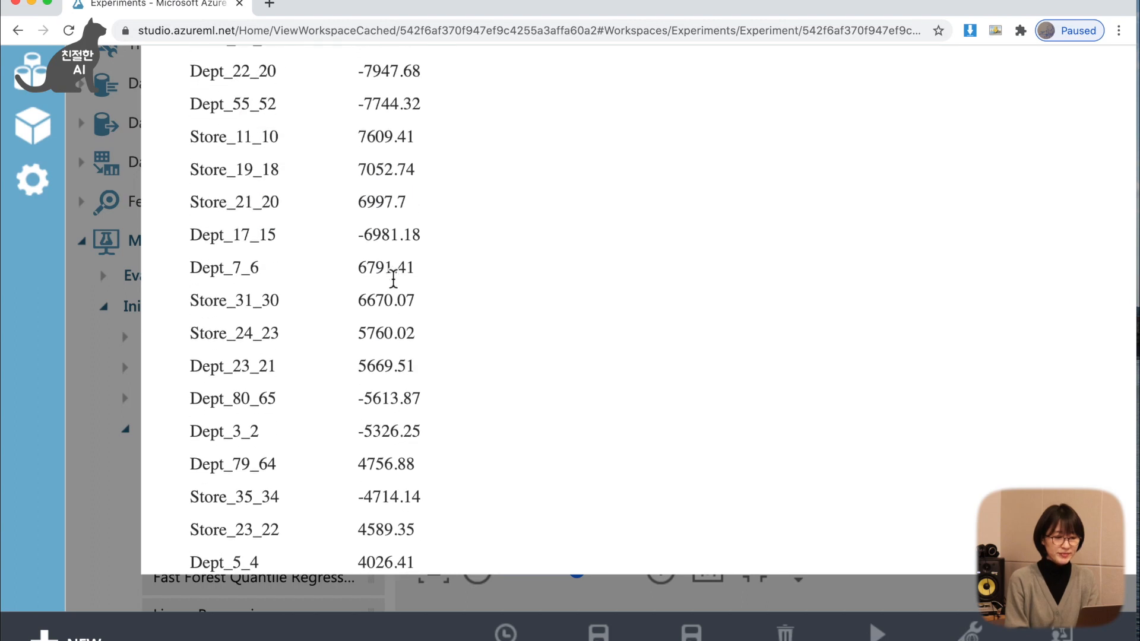
double_click(203, 372)
double_click(210, 342)
scroll(242, 359, down, 9)
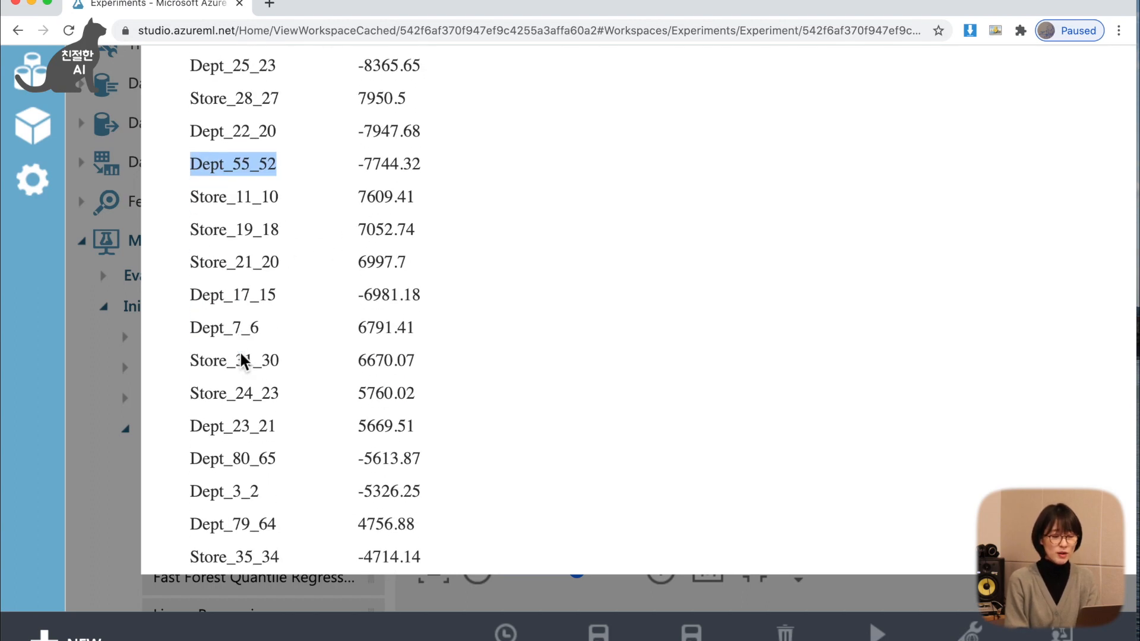
scroll(240, 356, down, 18)
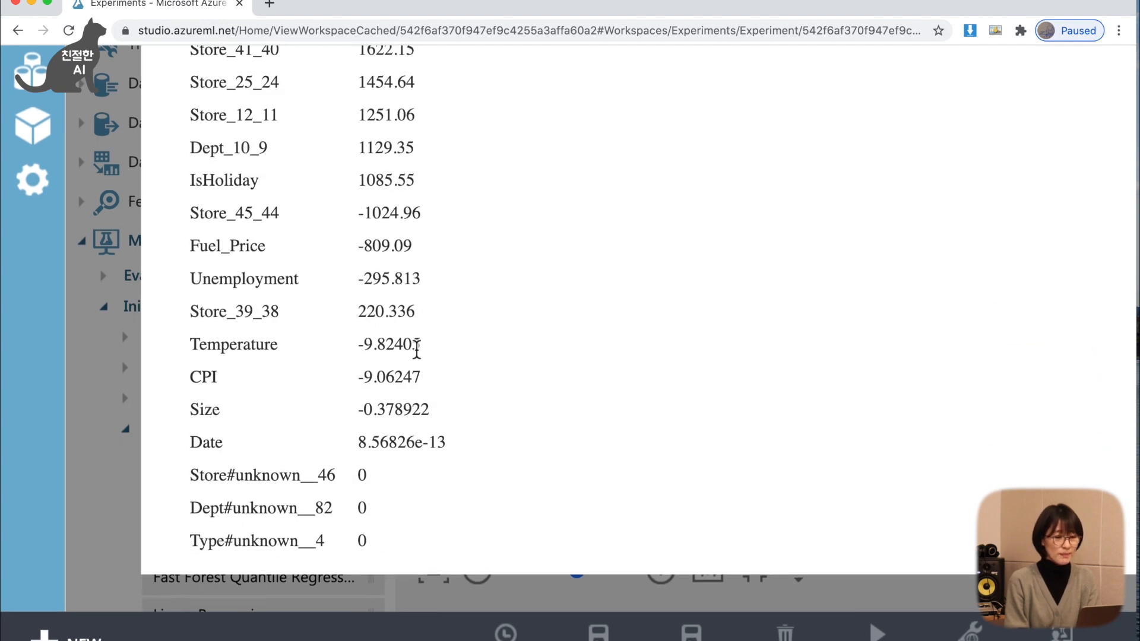
scroll(271, 389, up, 20)
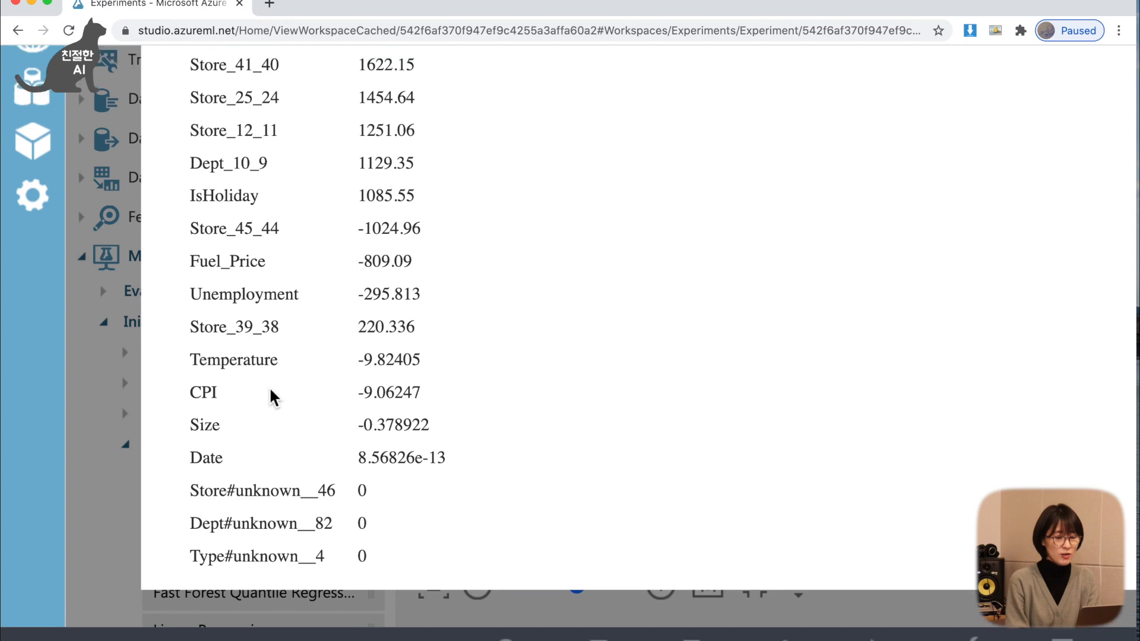
scroll(270, 389, down, 18)
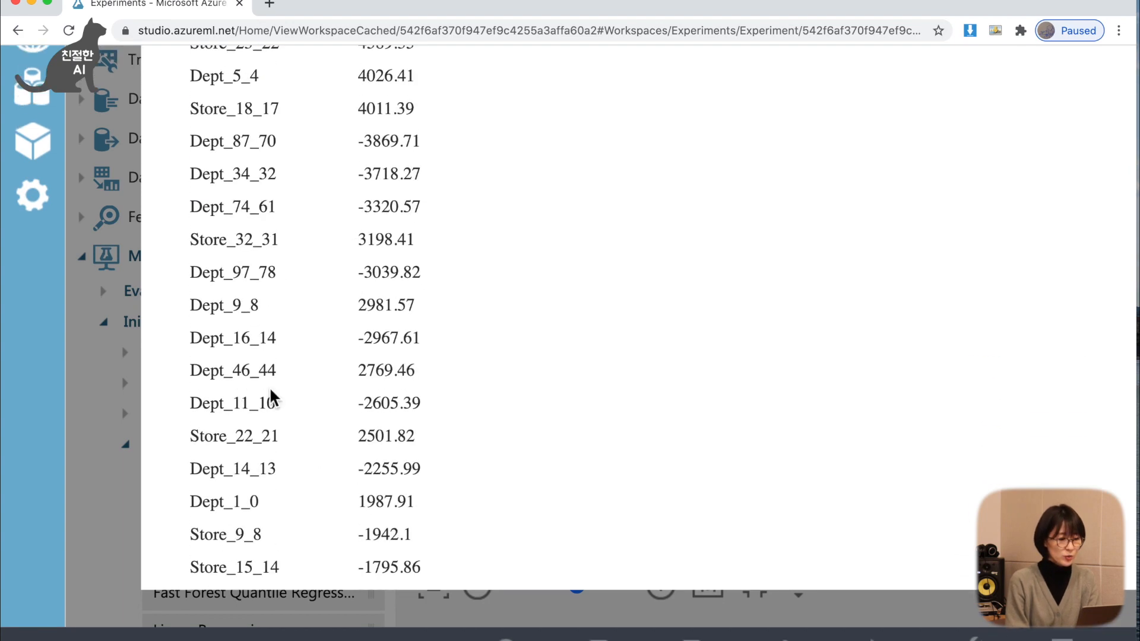
Inspect the weight of the IsHoliday feature in the trained model.
scroll(270, 392, down, 4)
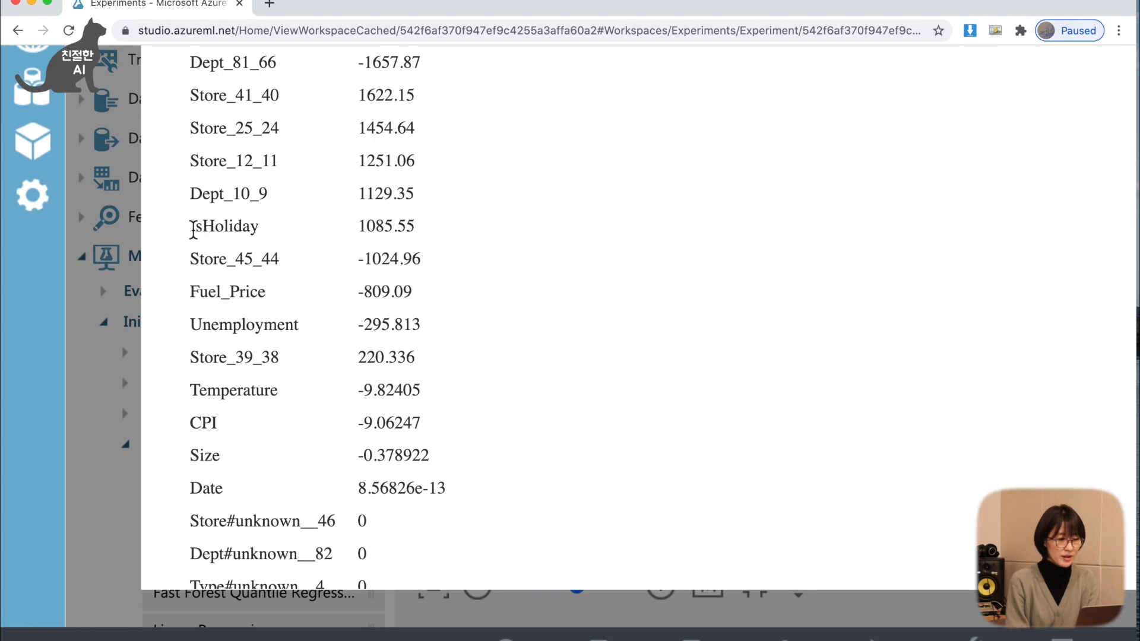
drag(193, 230, 259, 227)
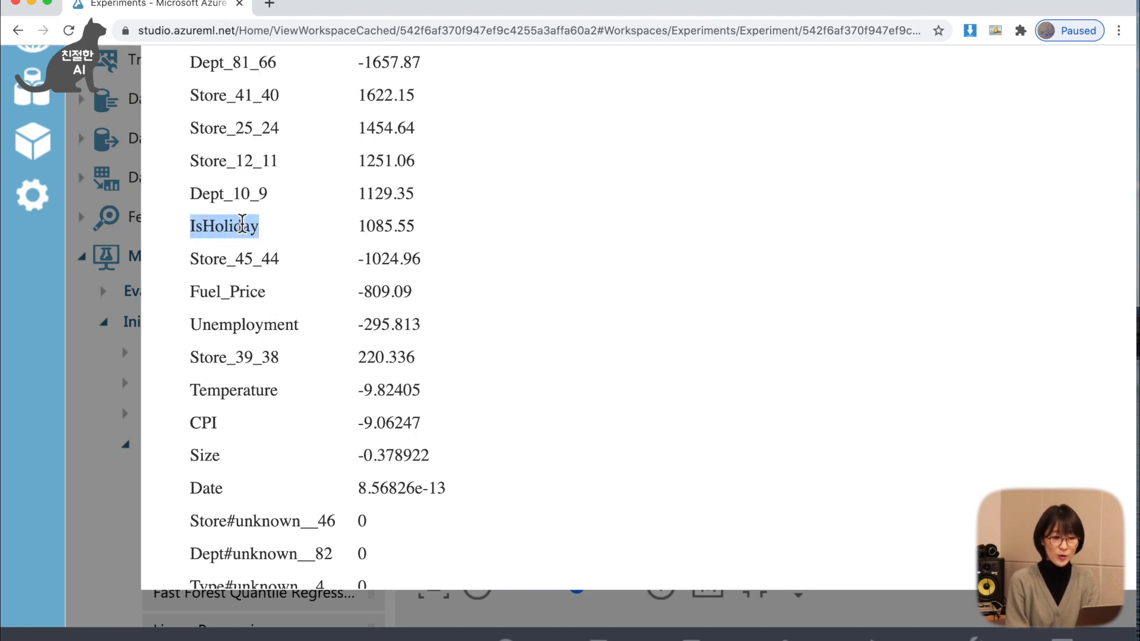
drag(358, 226, 417, 229)
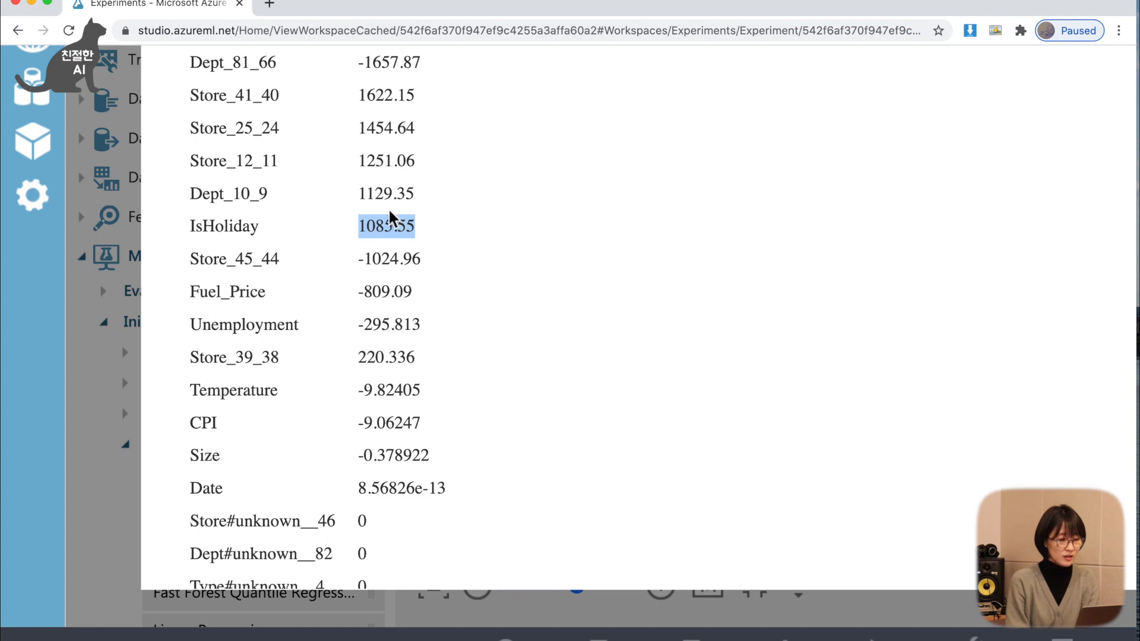
scroll(372, 251, down, 3)
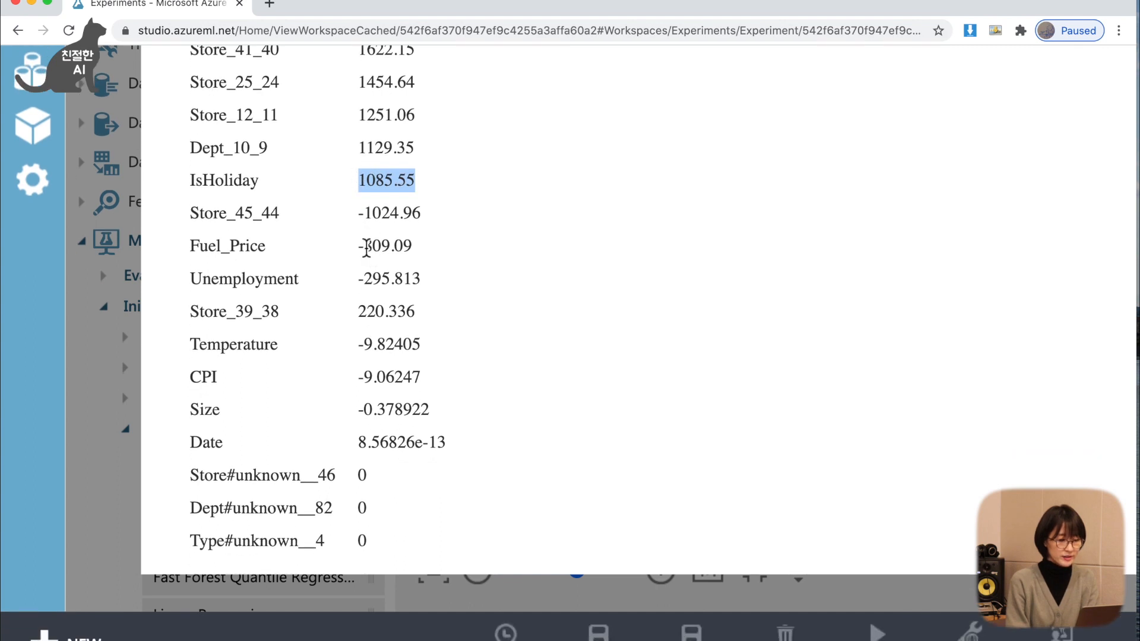
Compare the weights of the Fuel_Price, Unemployment and Temperature features.
drag(191, 251, 271, 254)
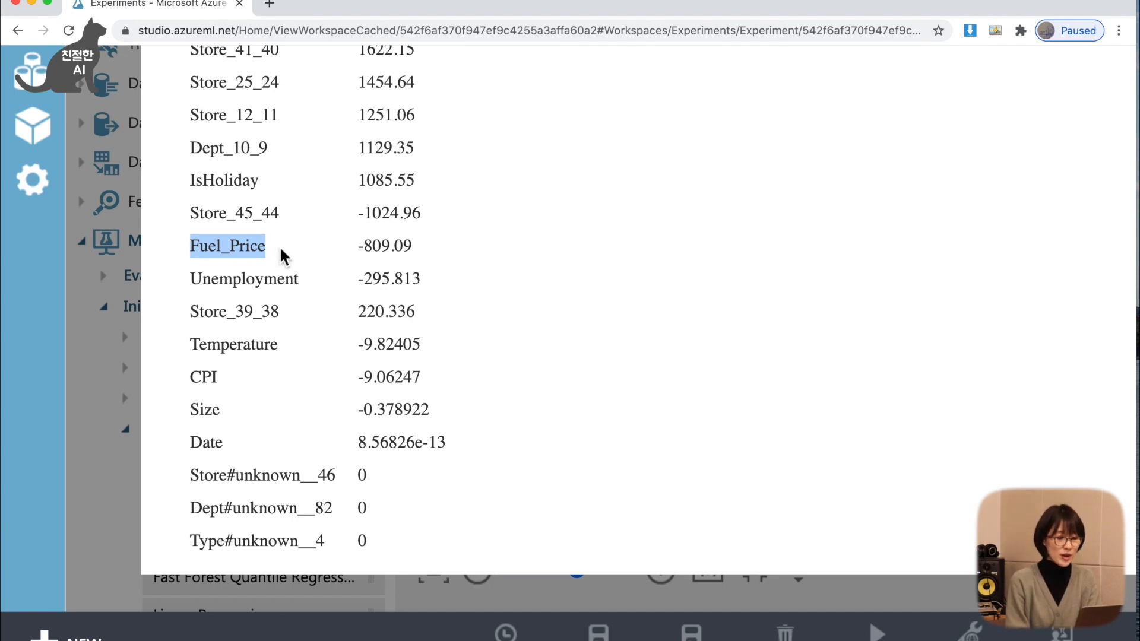
click(359, 246)
click(362, 280)
drag(364, 285, 390, 287)
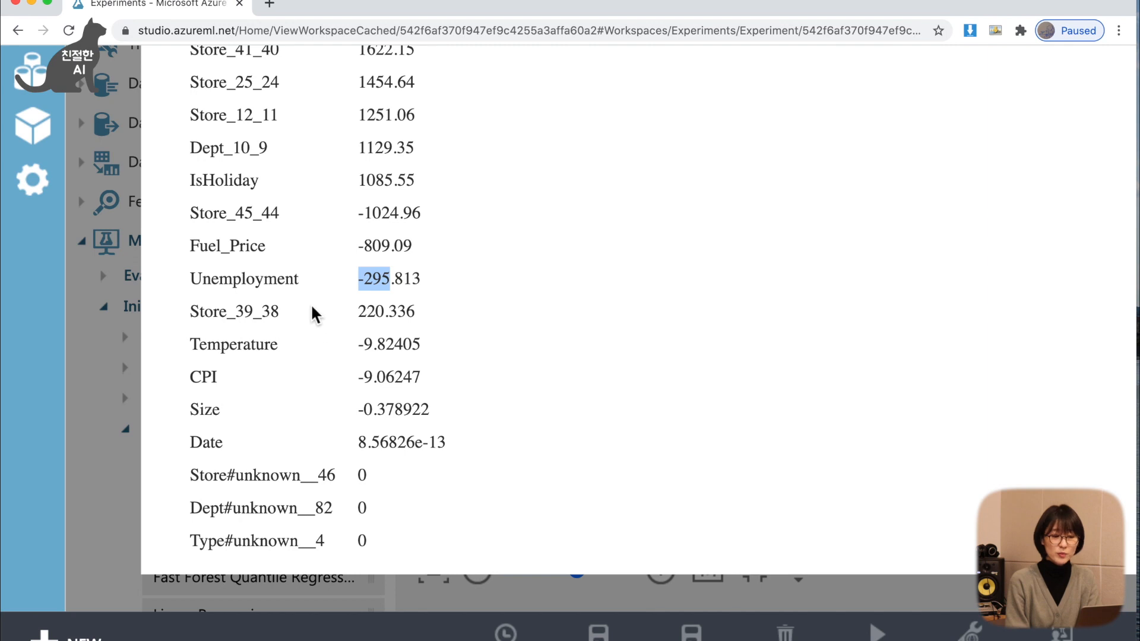
click(358, 280)
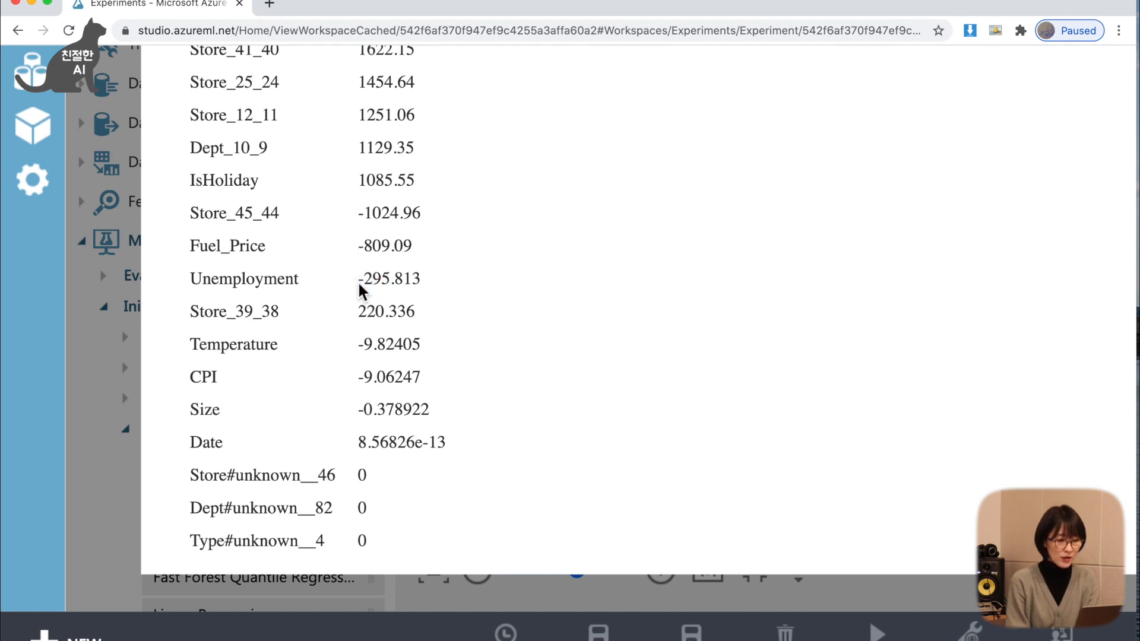
drag(392, 284, 356, 245)
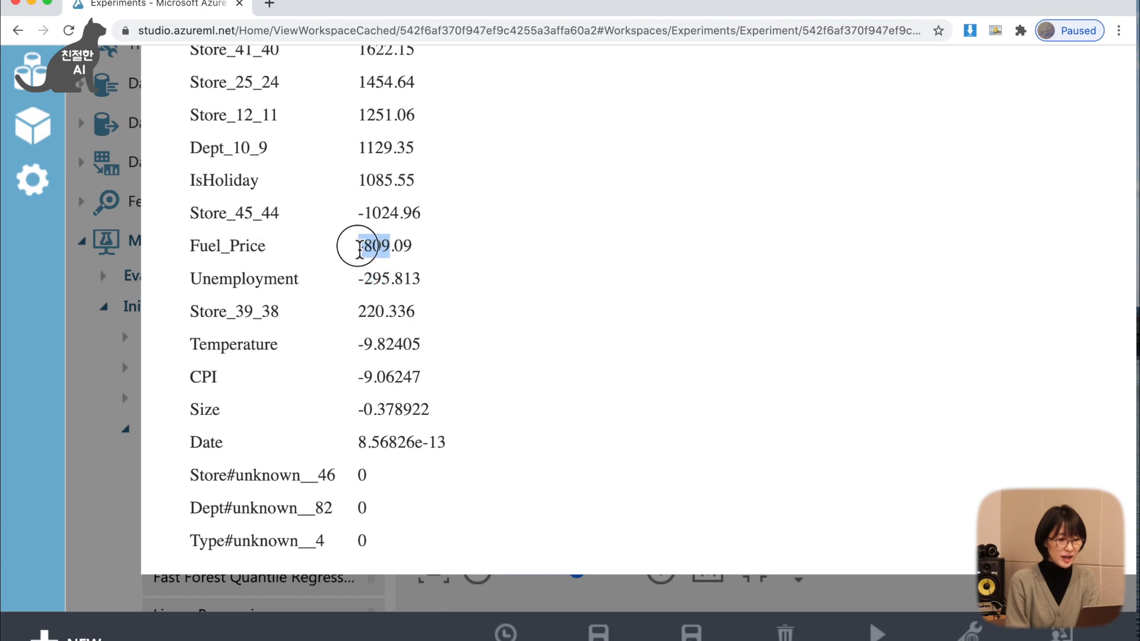
double_click(241, 348)
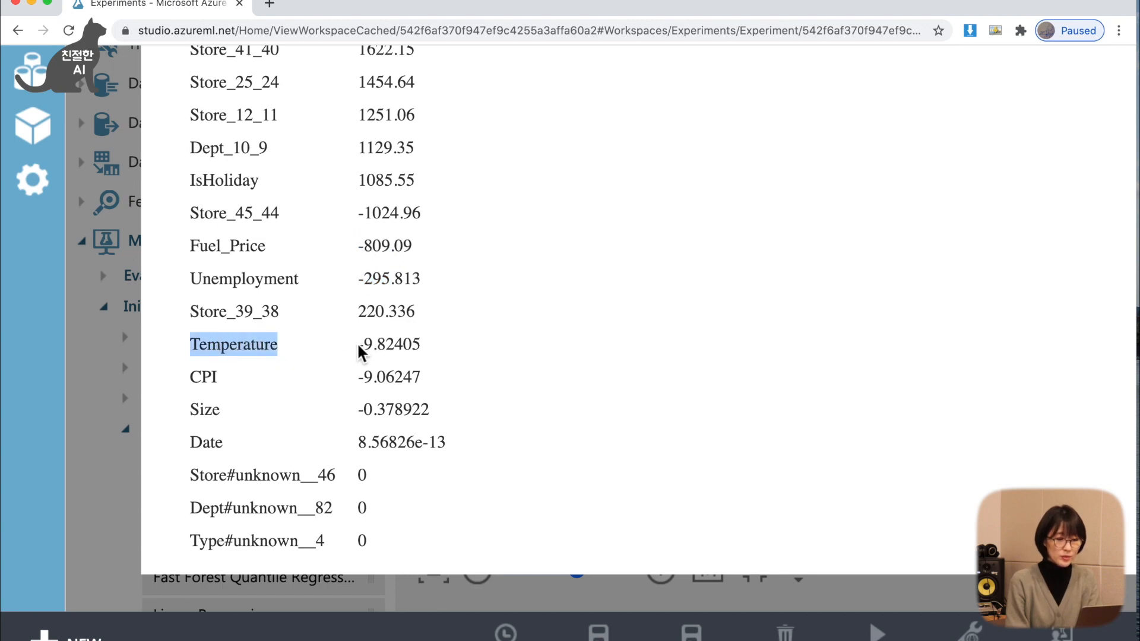
Examine the weights of the Temperature, CPI, Size and Date features near the end of the Feature Weights table.
drag(357, 348, 372, 347)
click(378, 350)
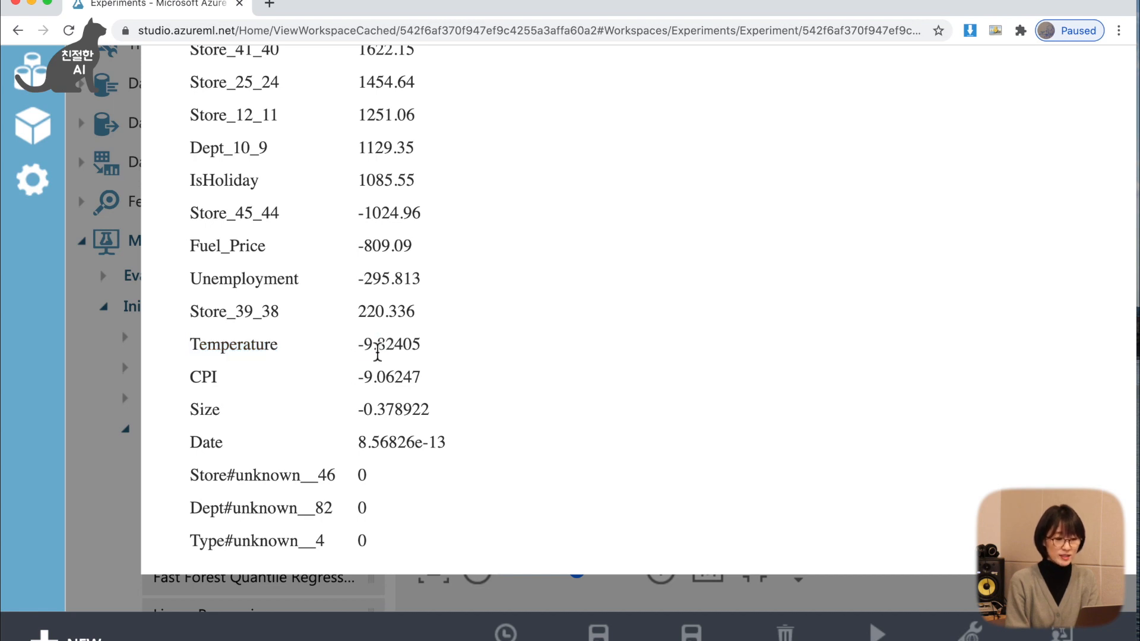
drag(374, 349, 363, 349)
double_click(197, 384)
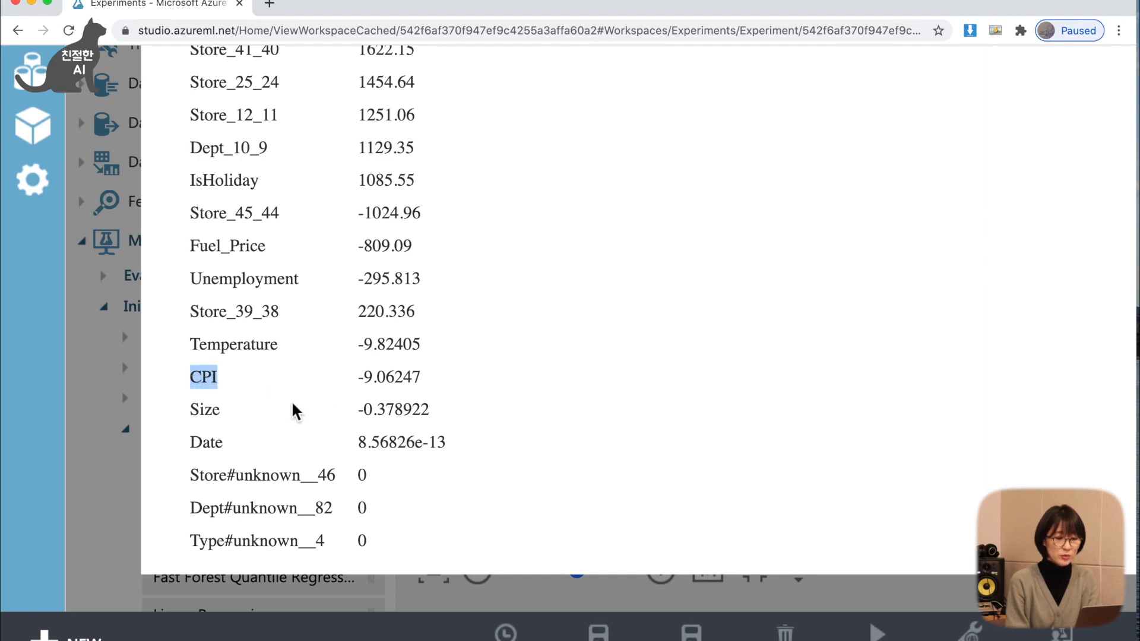
drag(359, 379, 372, 378)
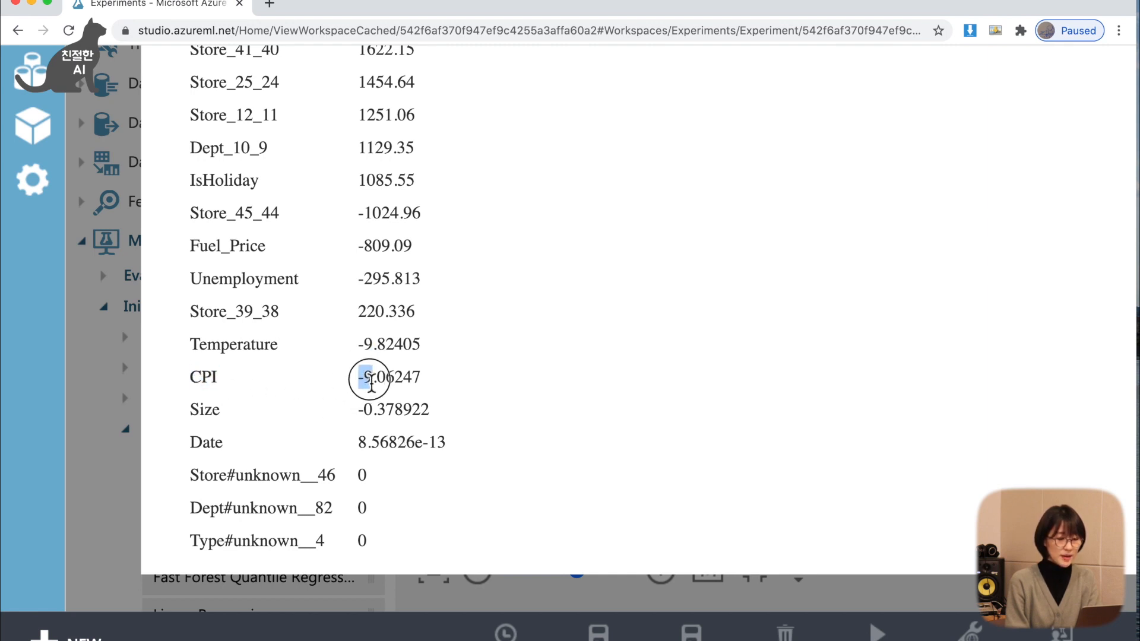
double_click(202, 414)
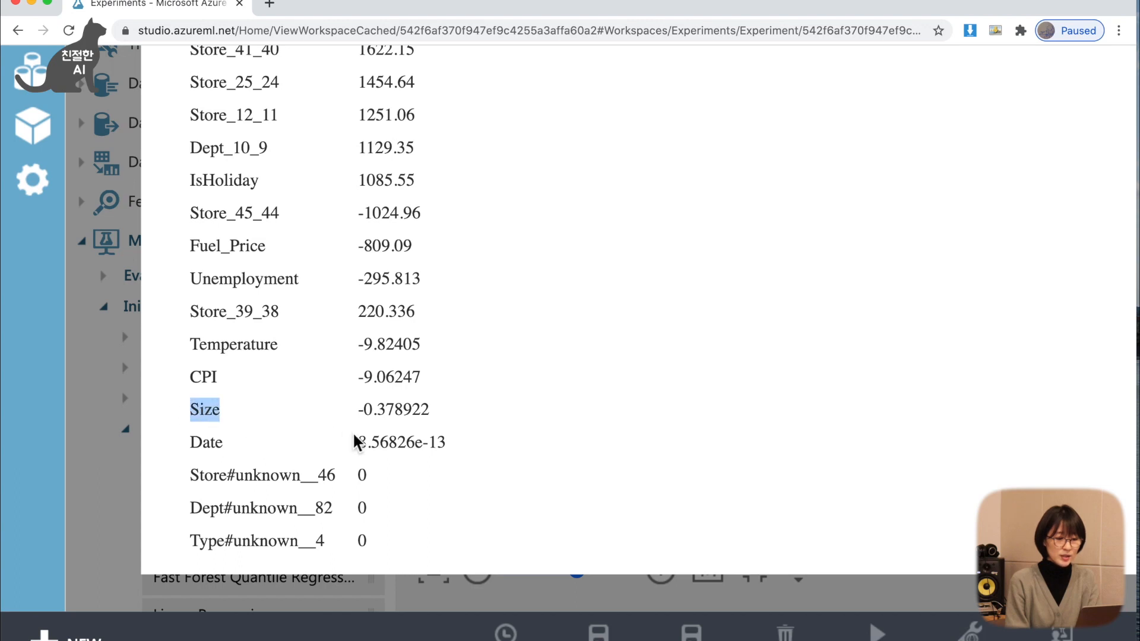
drag(358, 409, 435, 410)
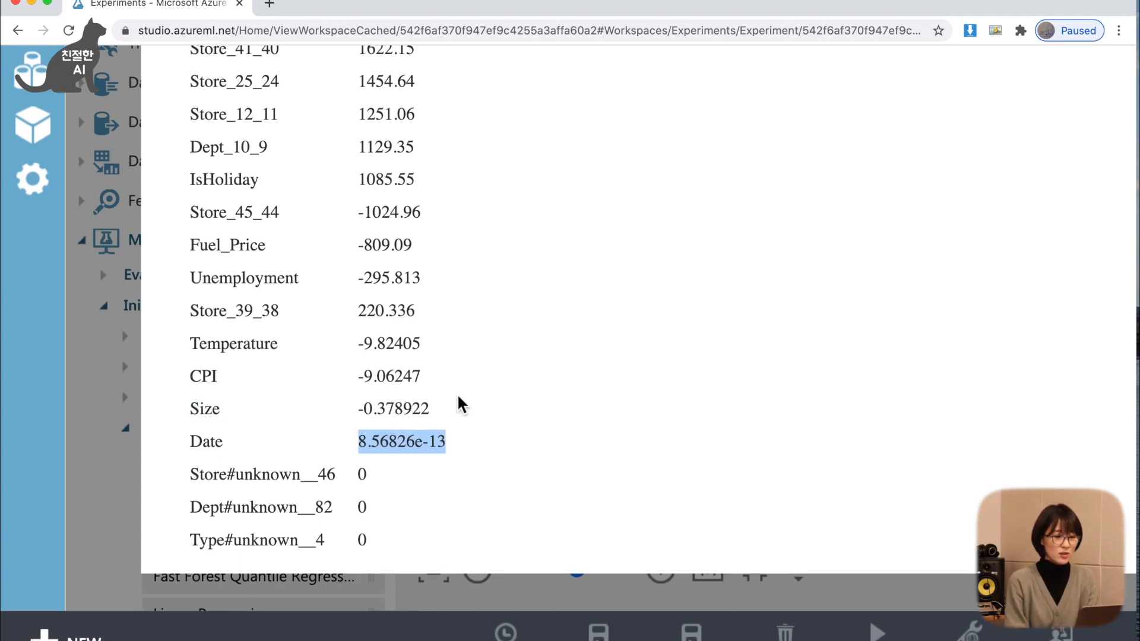
Review the Feature Weights table back up to its start and check the trained model's settings and Batch Linear Regressor algorithm name.
scroll(457, 394, up, 1)
scroll(459, 397, up, 6)
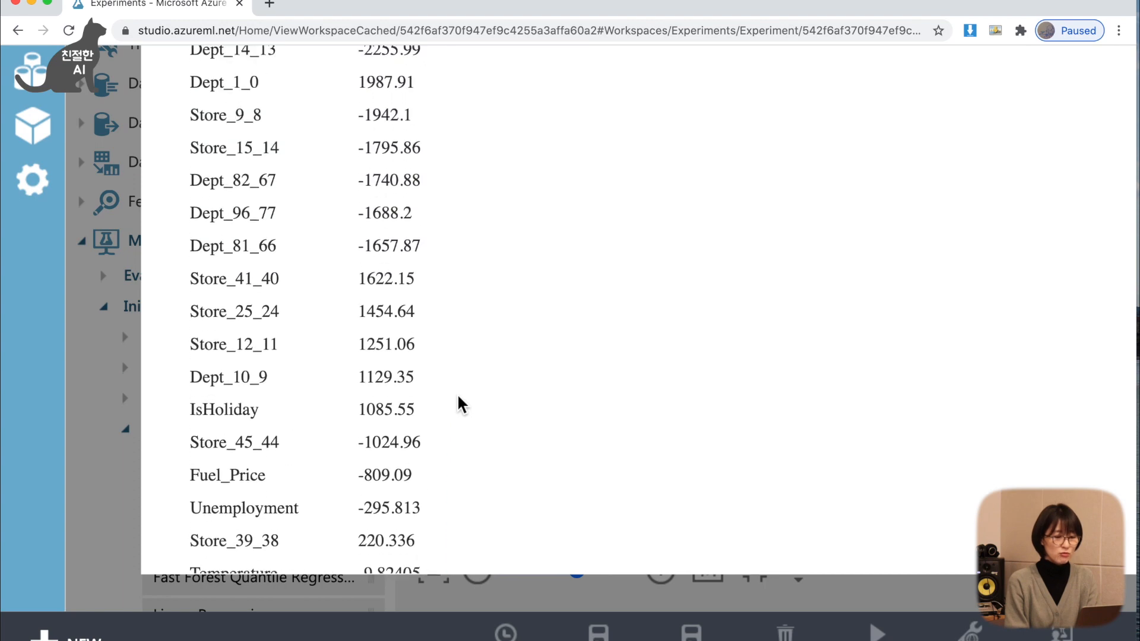
scroll(458, 396, up, 10)
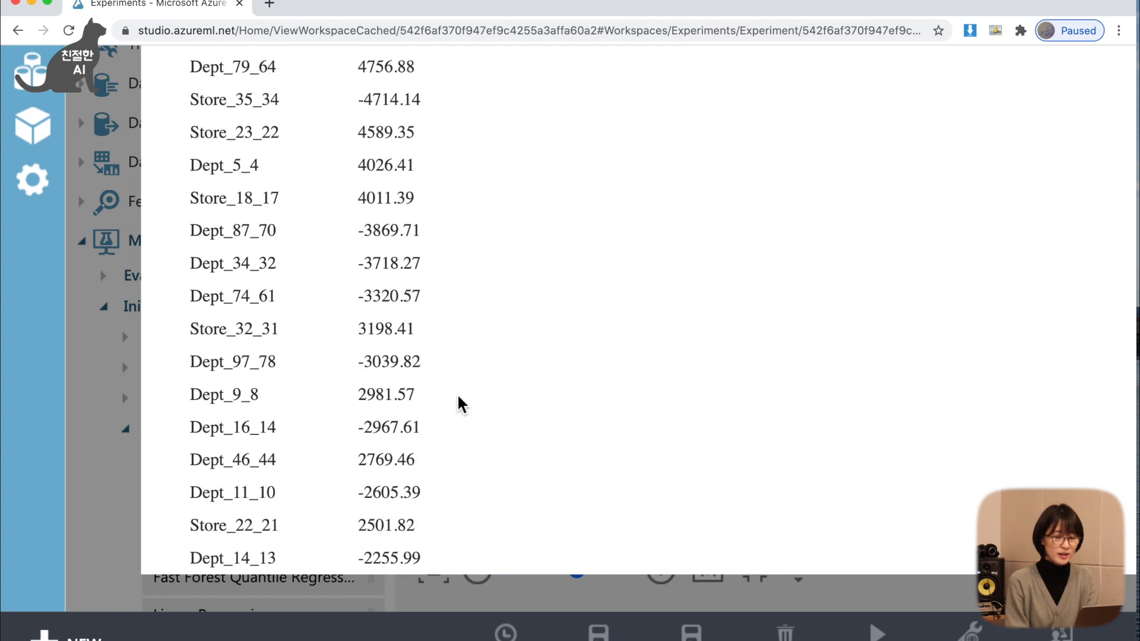
scroll(458, 393, up, 13)
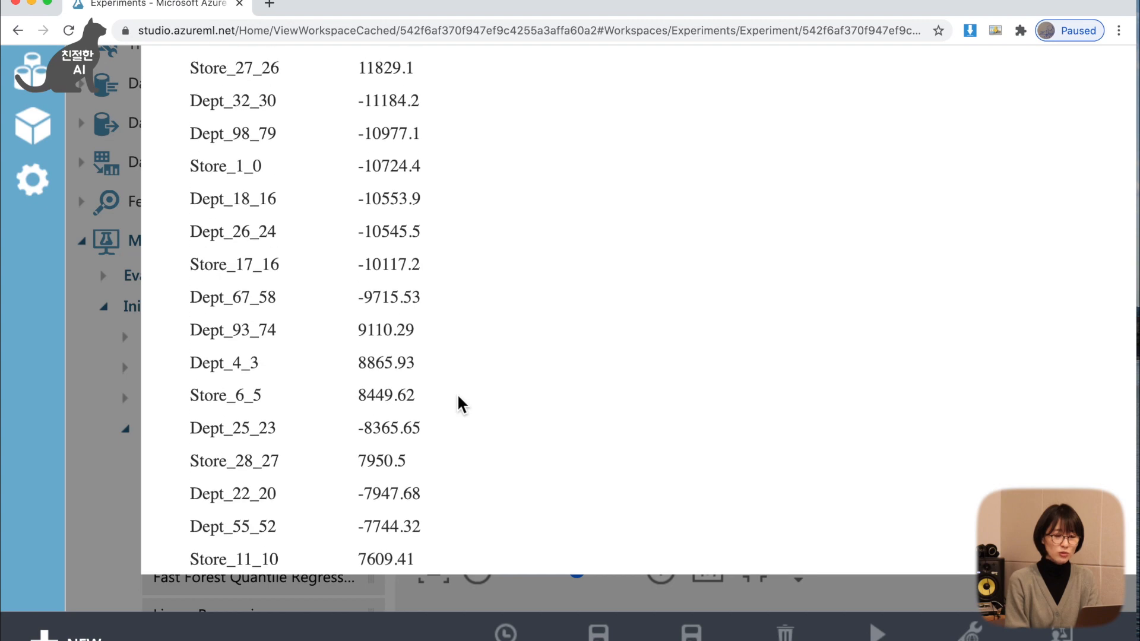
scroll(457, 393, up, 19)
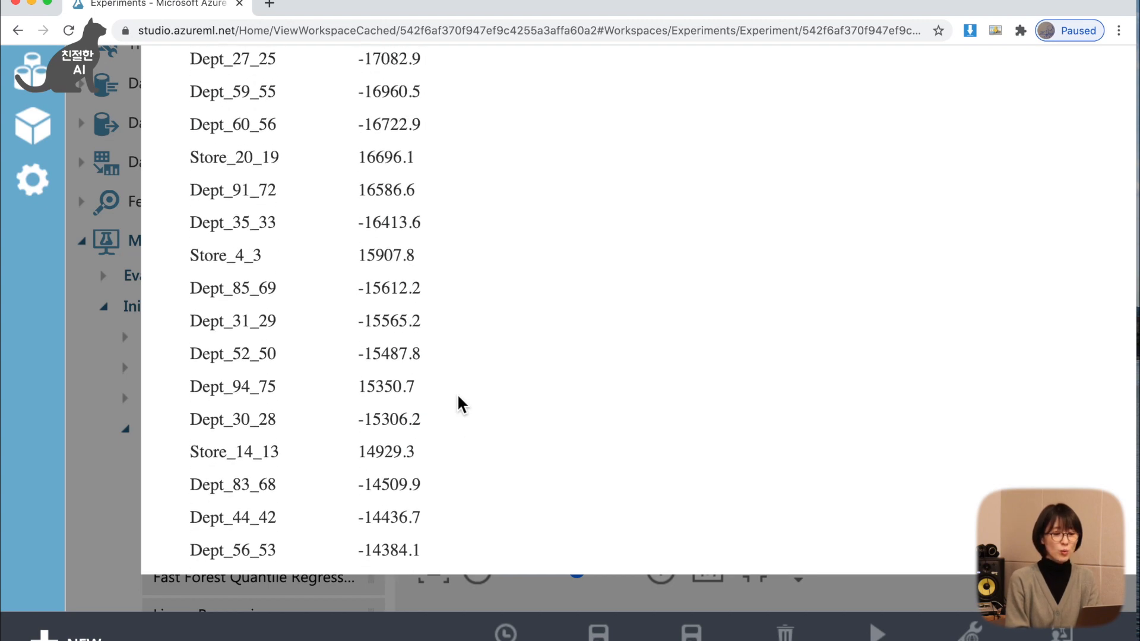
scroll(458, 393, up, 18)
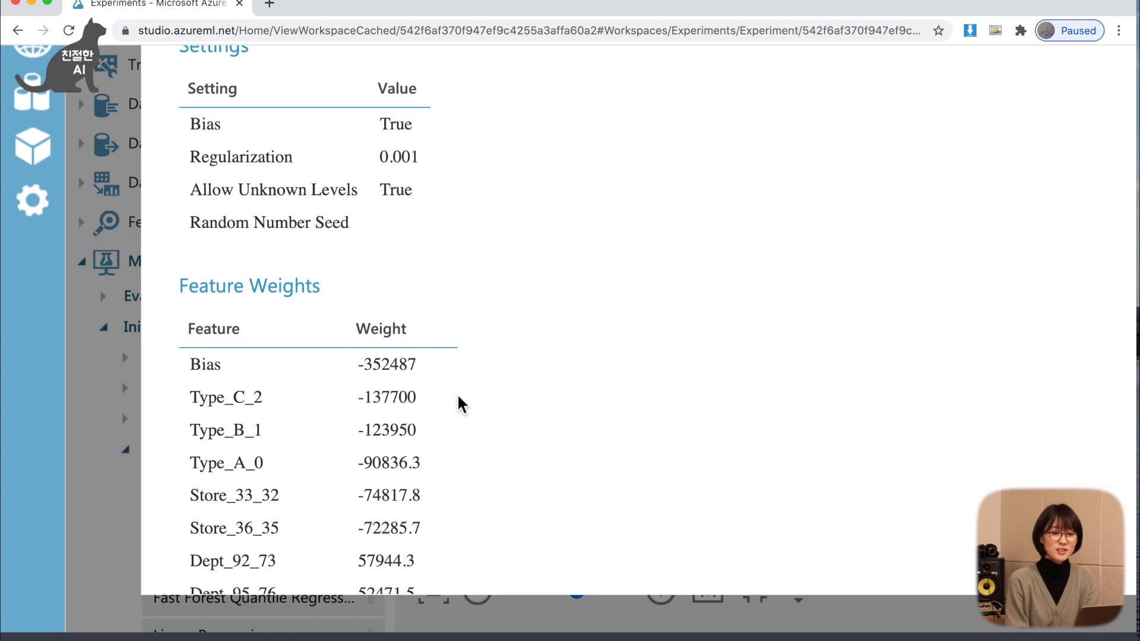
scroll(530, 391, up, 3)
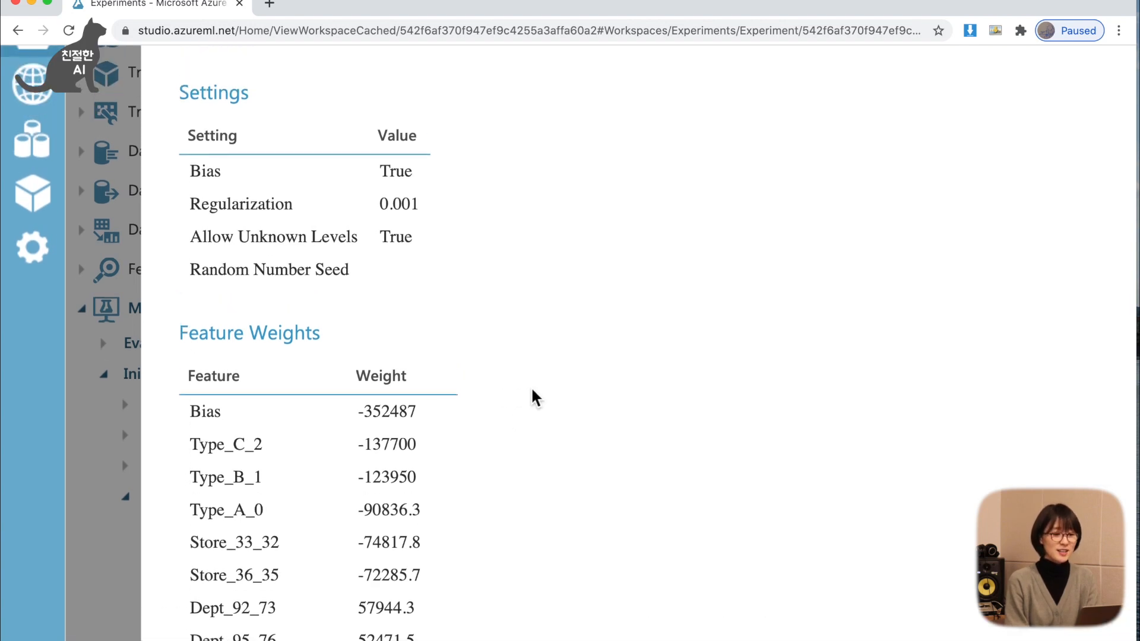
scroll(532, 392, up, 2)
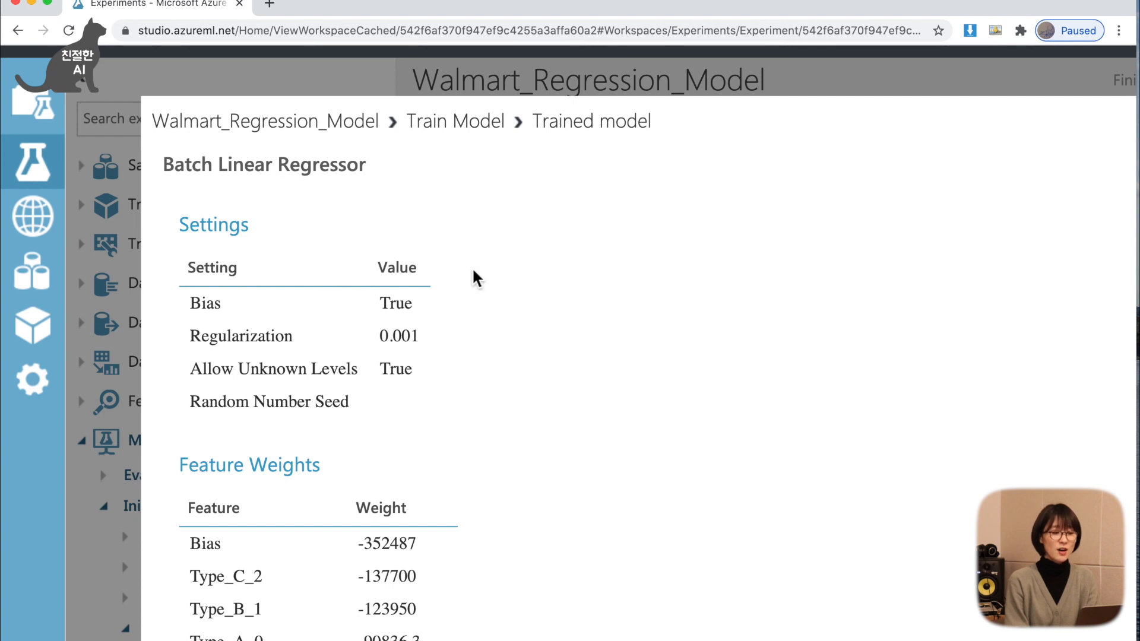
drag(373, 176, 214, 172)
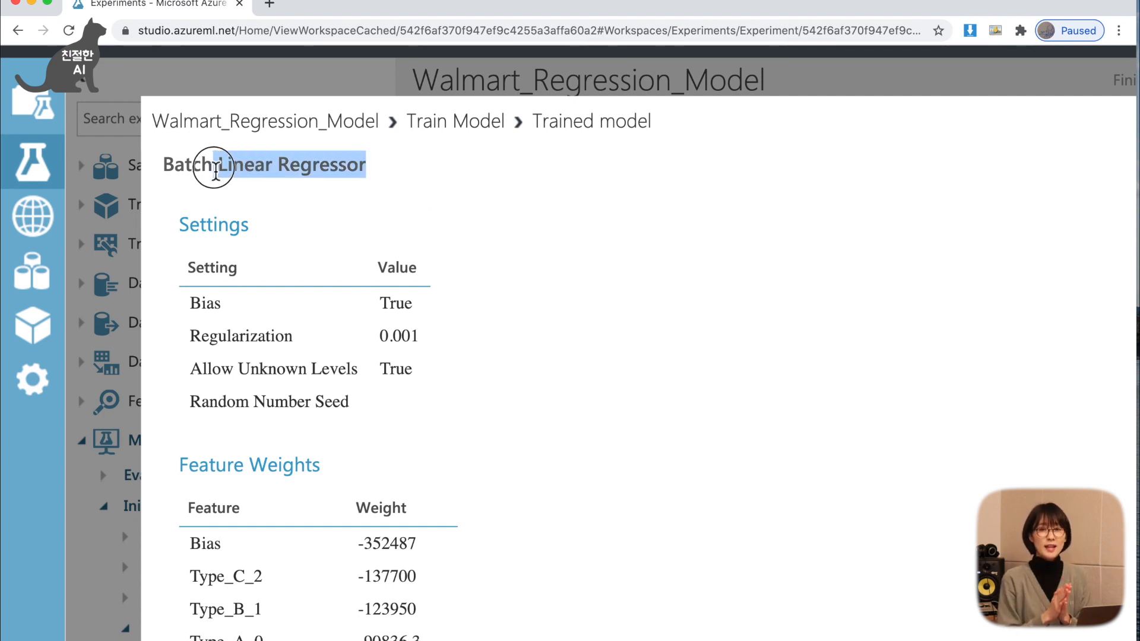